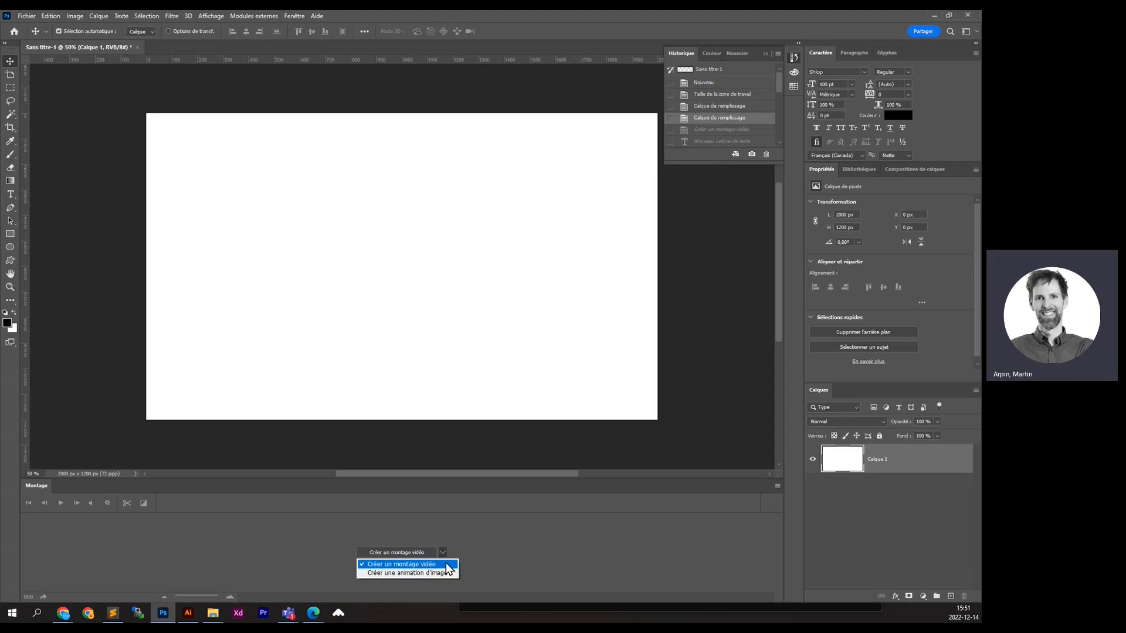
- Create a video timeline for the blank document from the Montage panel's dropdown
click(447, 564)
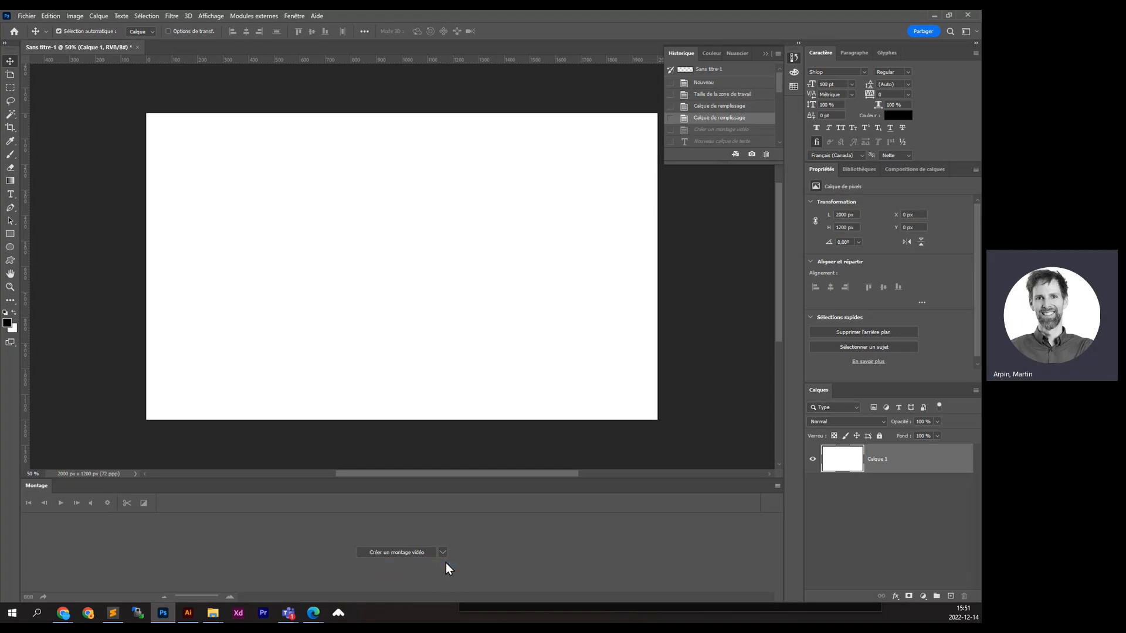
click(379, 554)
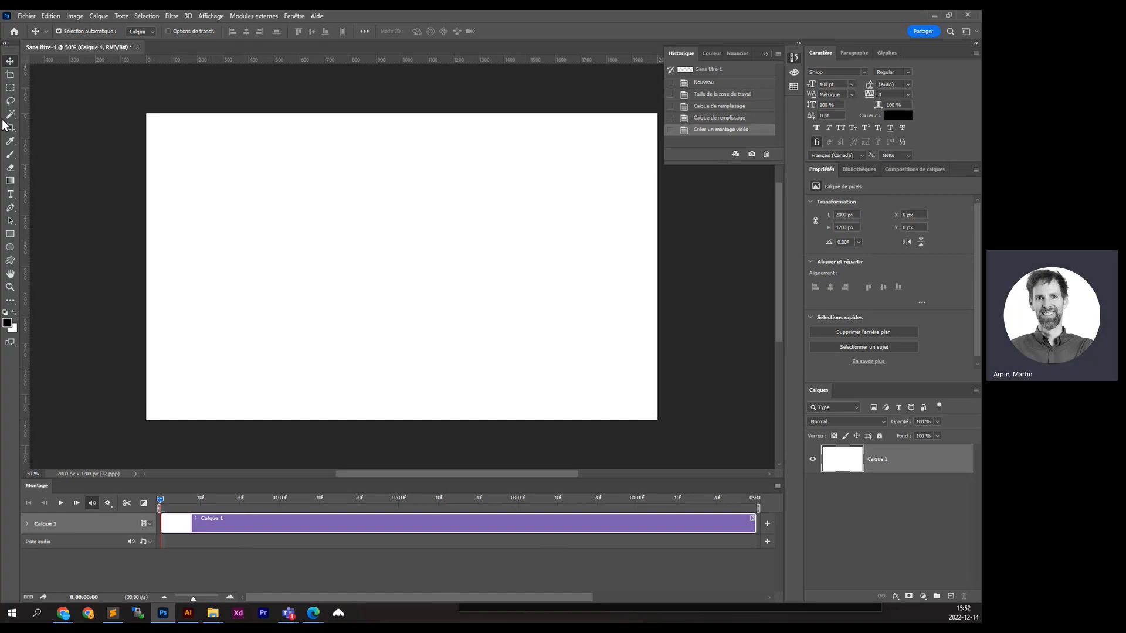
click(11, 194)
- Add and commit a 'LOREM IPSUM' text layer, then drag it toward the canvas's top left
click(174, 185)
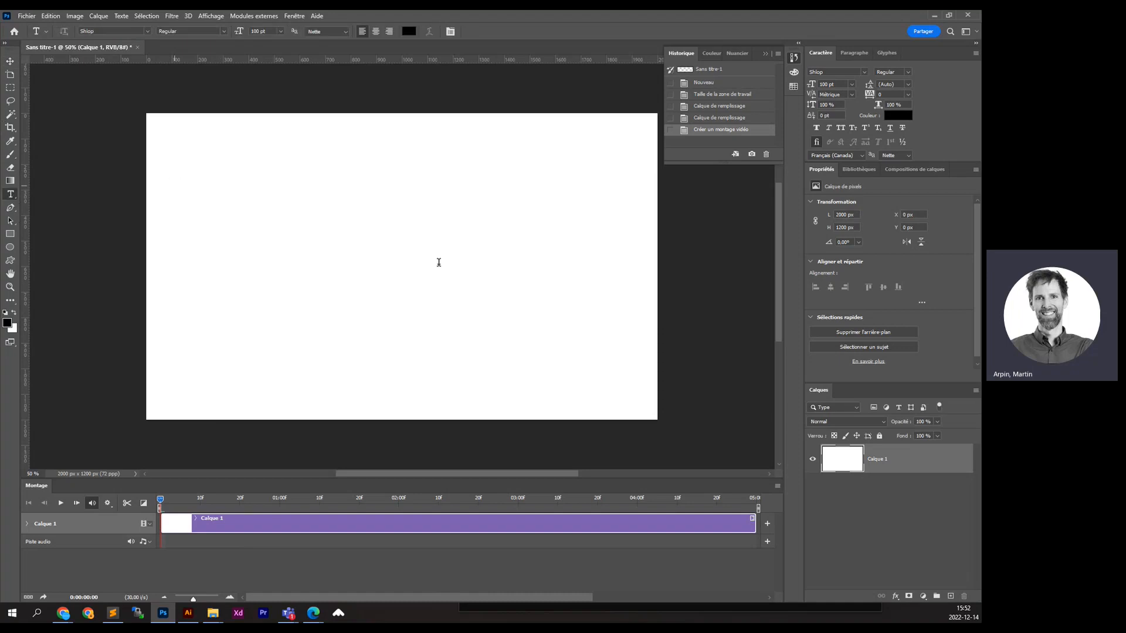
click(11, 58)
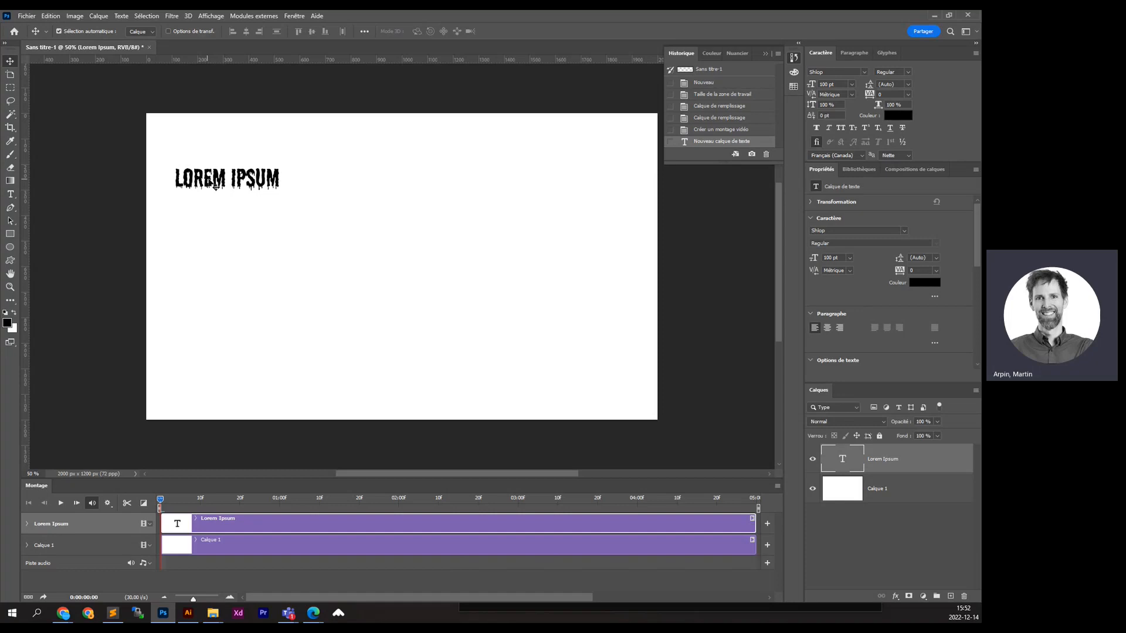
drag(209, 180, 221, 157)
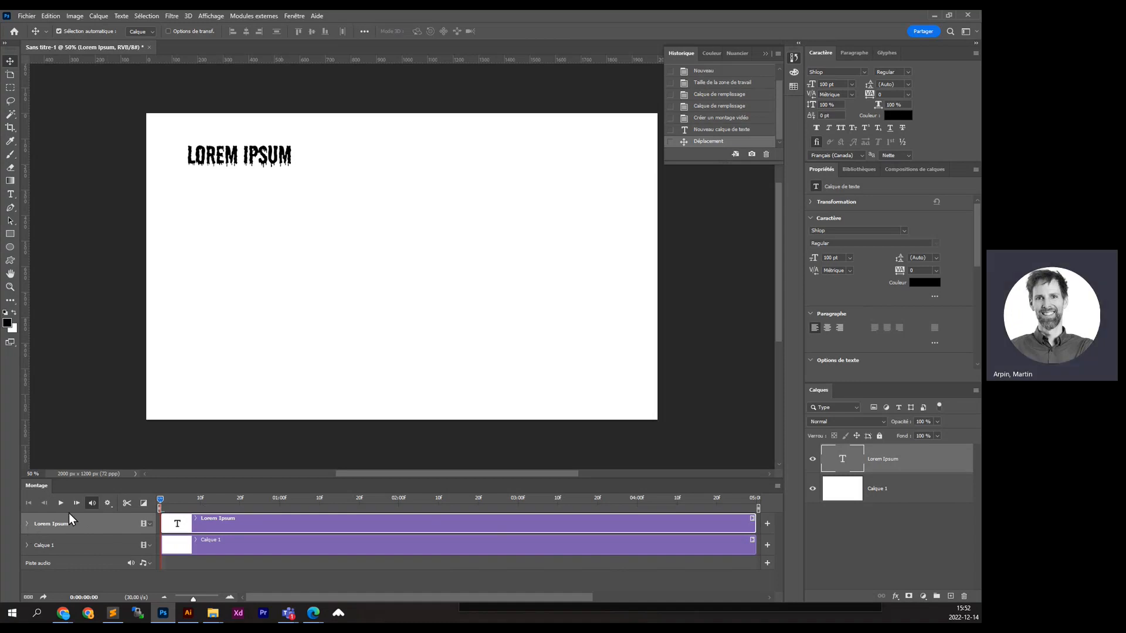
- Show the Lorem Ipsum track's animatable properties and move the playhead to the 1-second mark
click(26, 525)
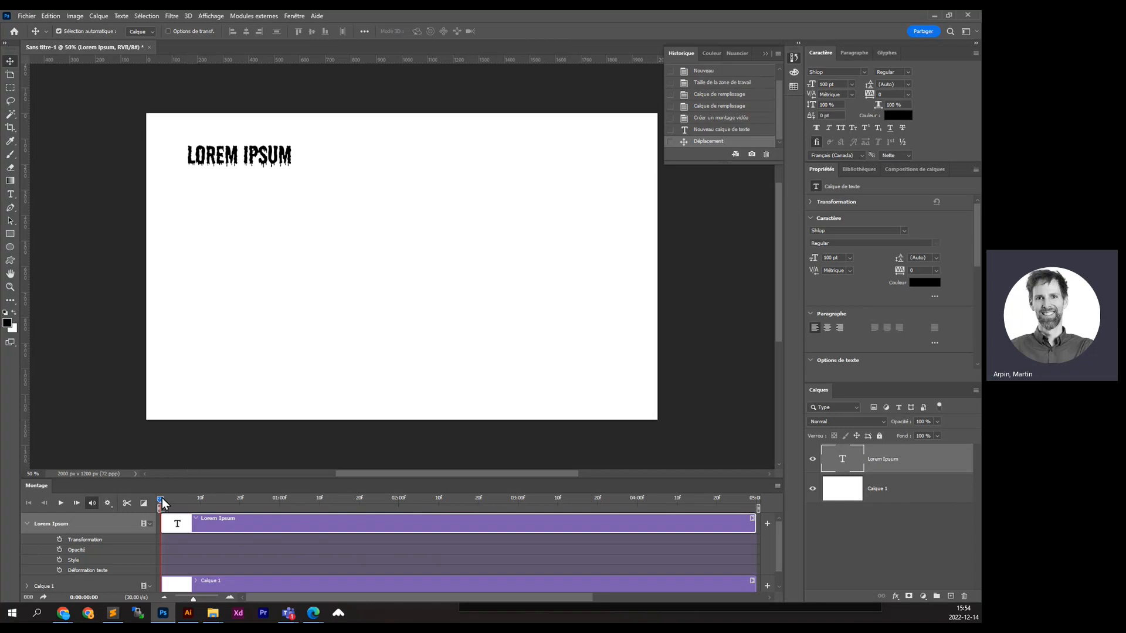
drag(163, 500, 283, 527)
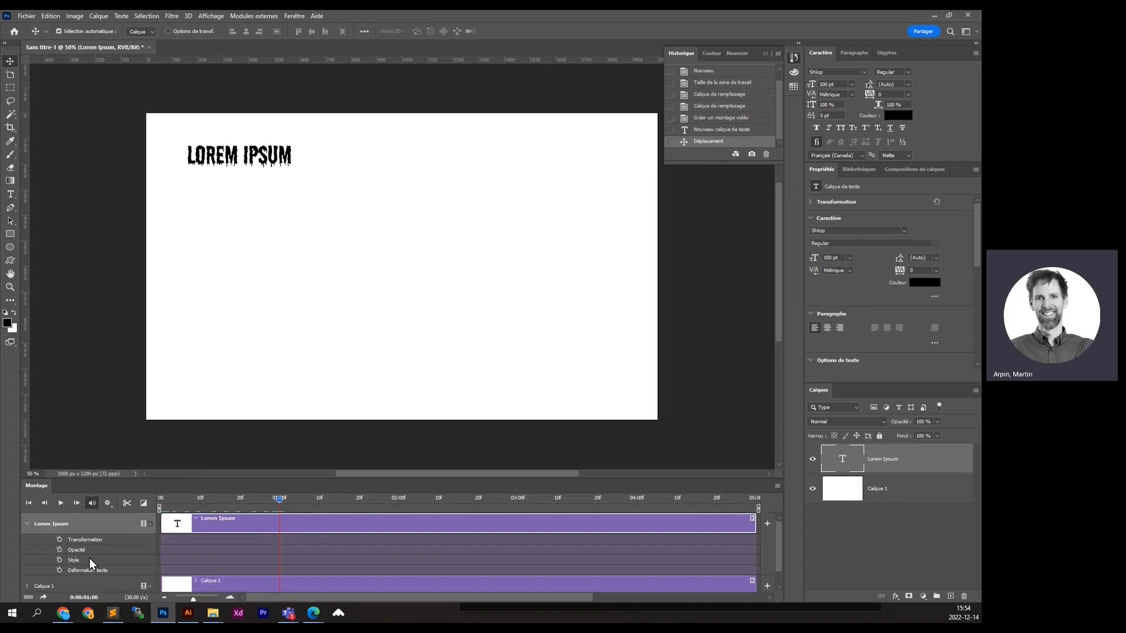
- Keyframe Transformation at 1 second, then place LOREM IPSUM at the top right around 2:14
click(58, 539)
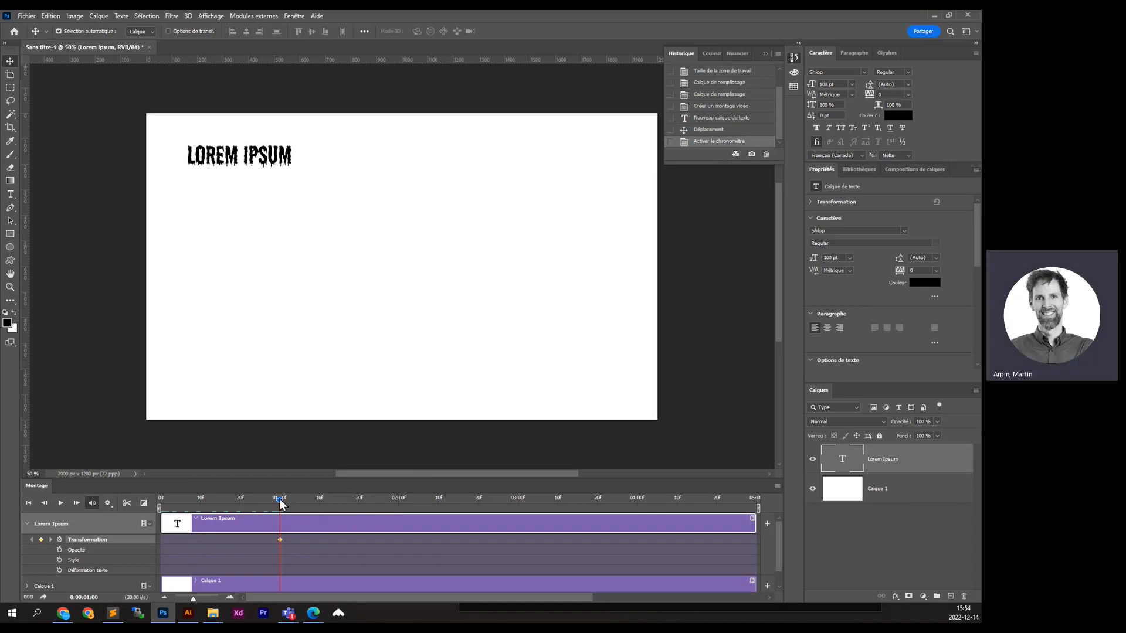
drag(279, 499, 399, 512)
drag(225, 161, 551, 165)
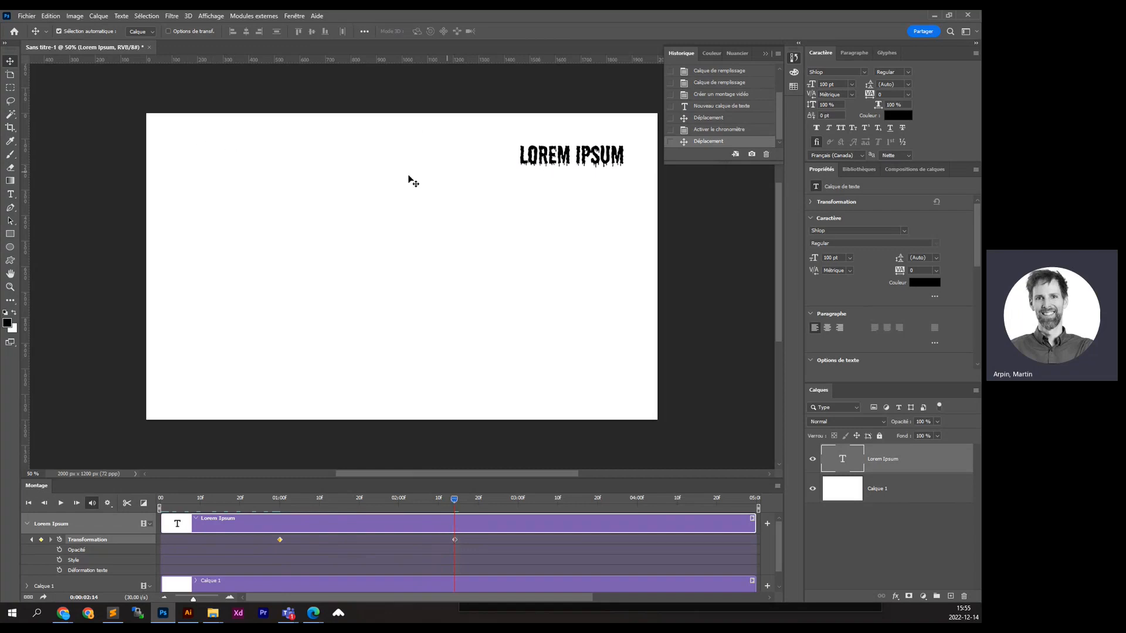
- Preview the top-left to top-right slide by scrubbing and playing the timeline
click(165, 498)
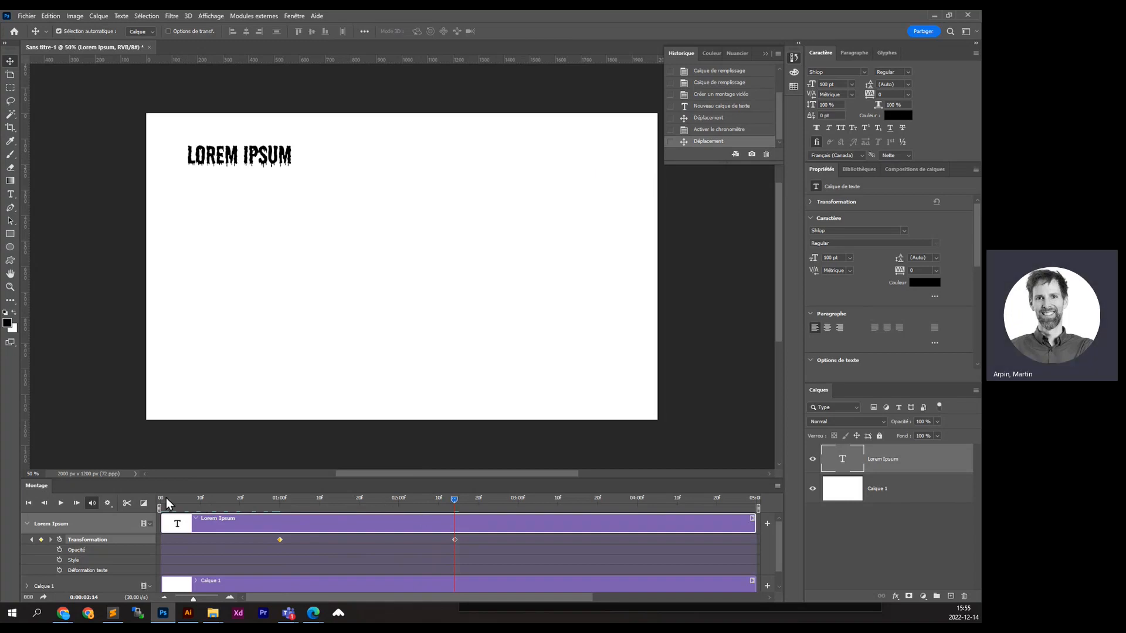
drag(164, 498, 458, 502)
key(space)
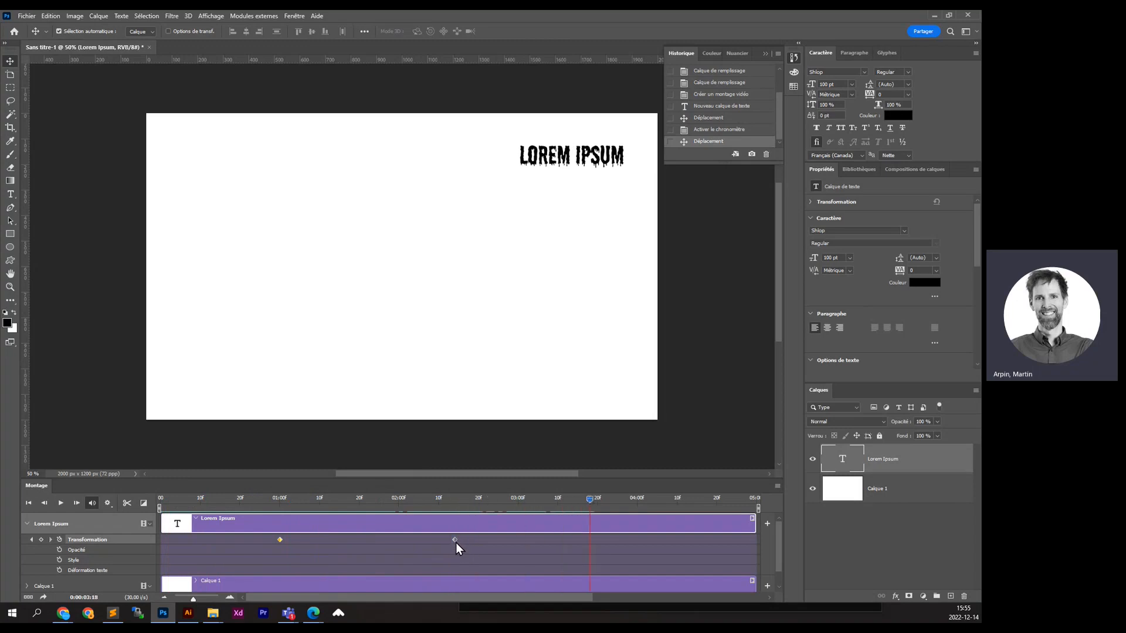
- Try moving LOREM IPSUM to the canvas bottom, undo it, and begin a free transform
click(543, 540)
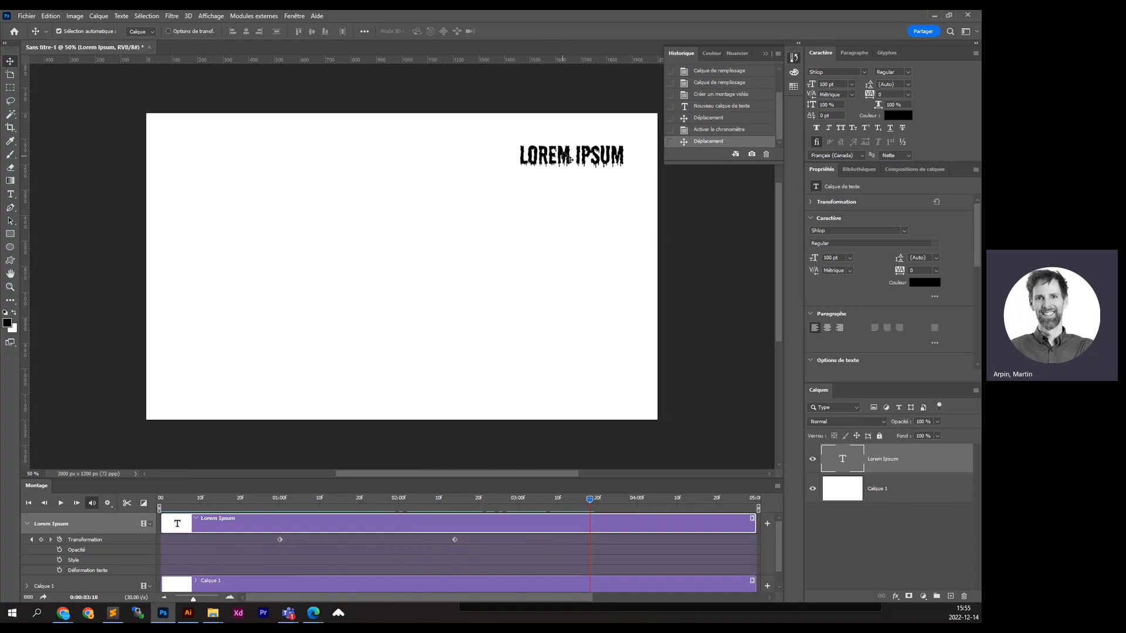
drag(563, 156, 562, 383)
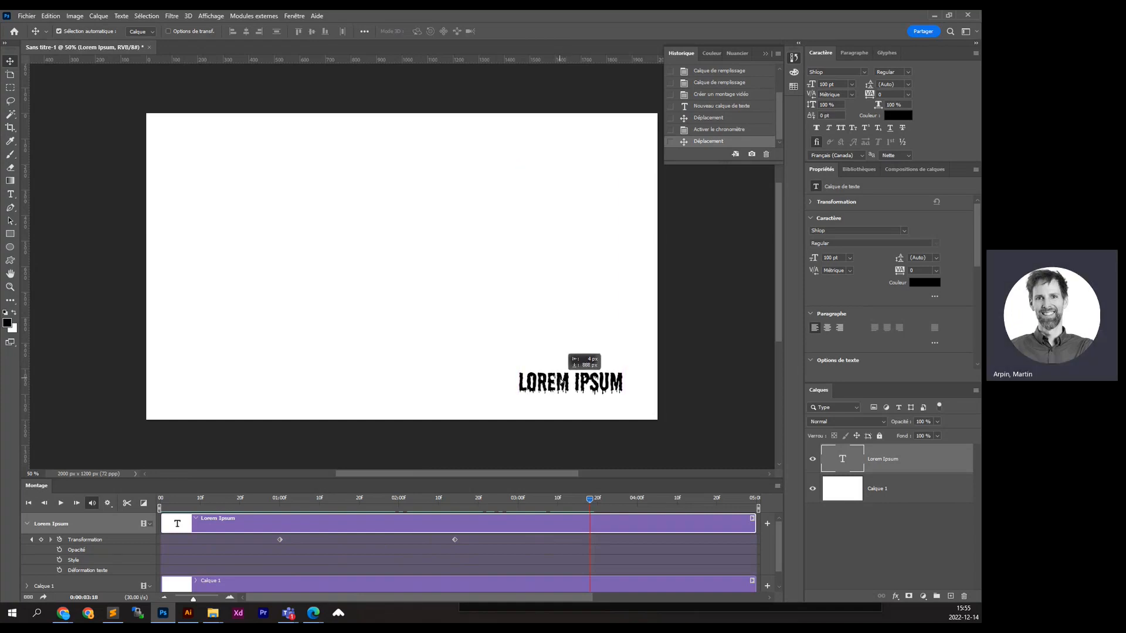
drag(564, 382, 563, 381)
key(ctrl+z)
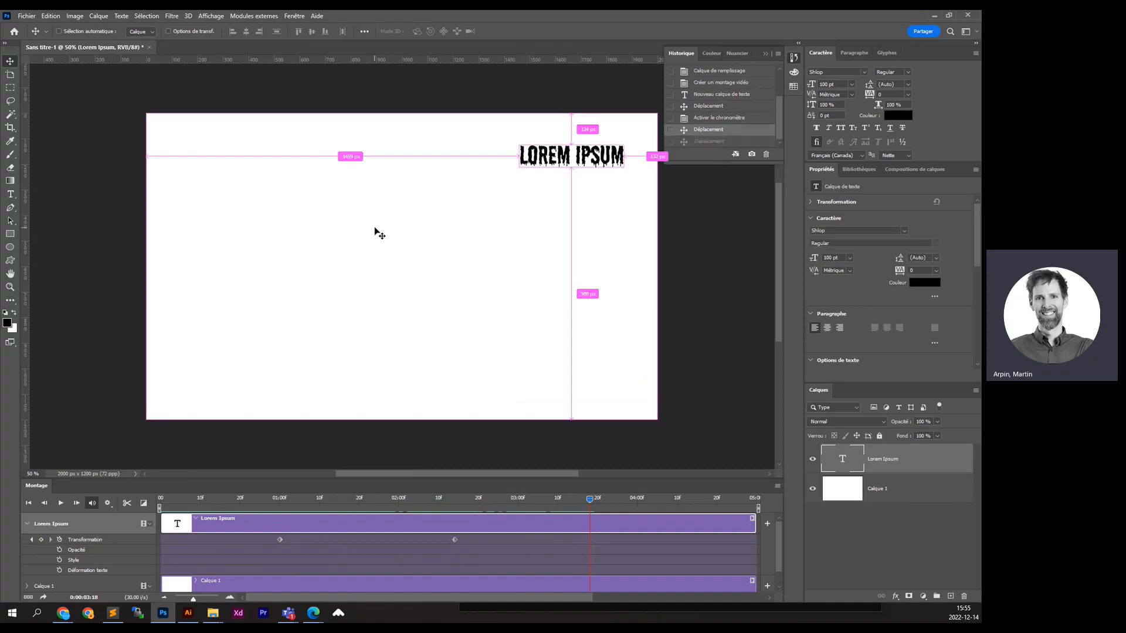
key(ctrl+t)
- Scale LOREM IPSUM up to about 170% for a third keyframe, then scrub back to preview
drag(519, 170, 446, 189)
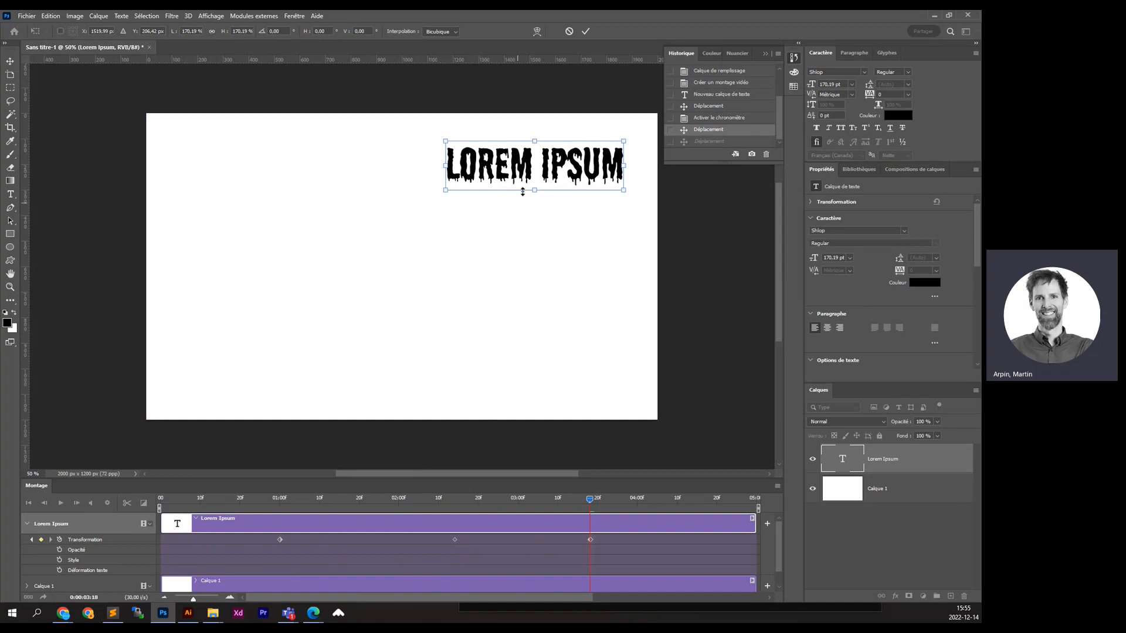
key(Return)
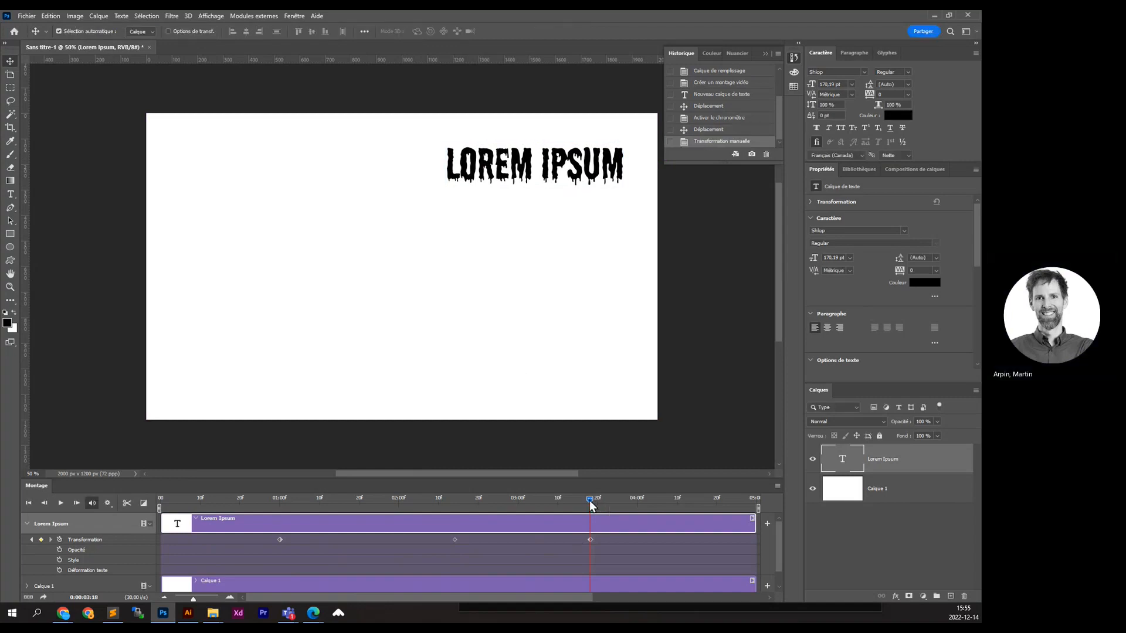
drag(591, 505, 463, 503)
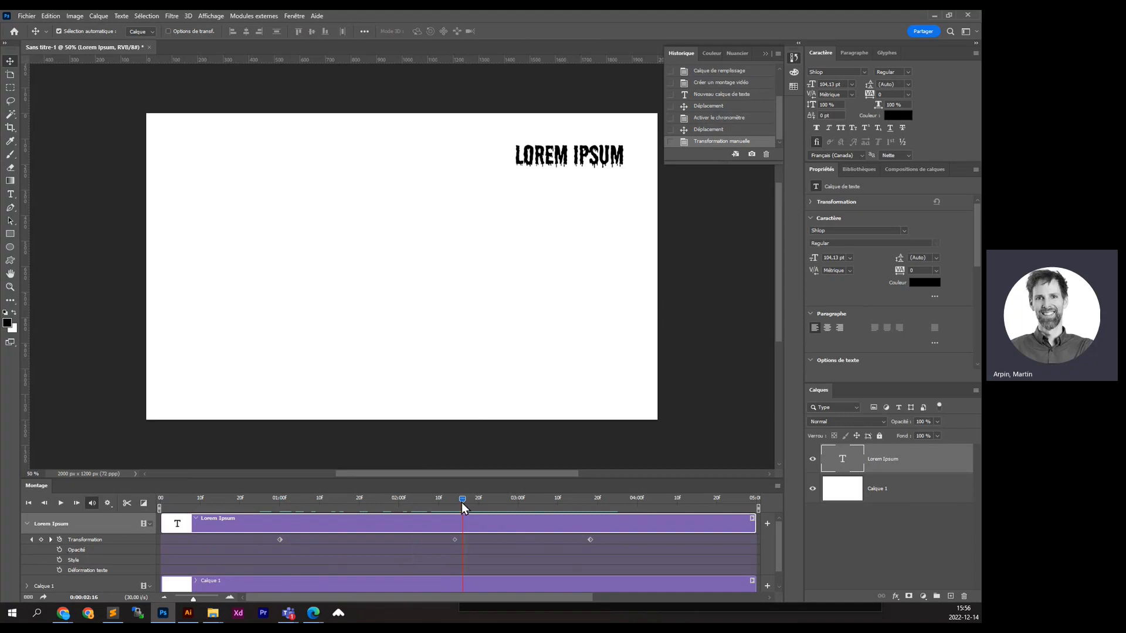
drag(462, 502, 455, 502)
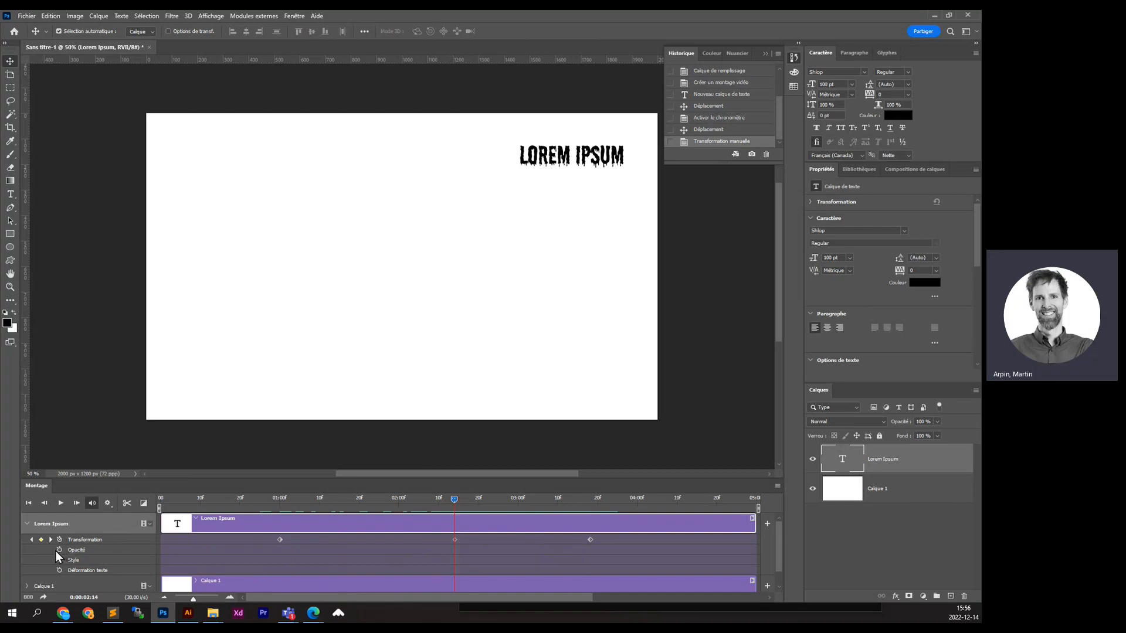
- Set LOREM IPSUM to 0% opacity with an Opacité keyframe at frame 0
click(937, 435)
drag(938, 435, 891, 435)
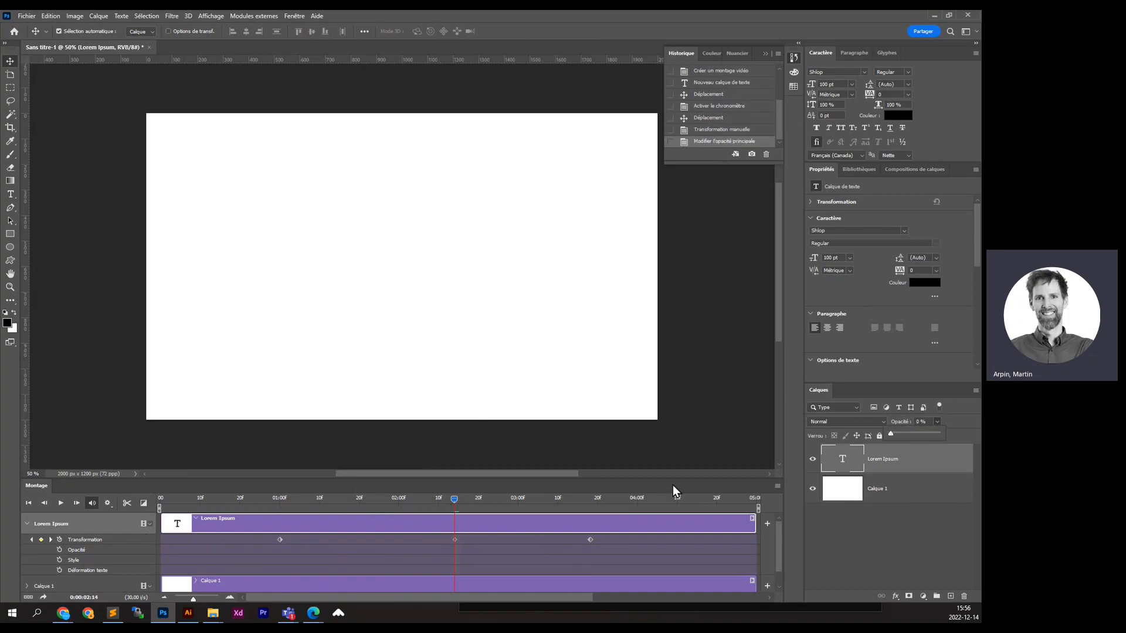
drag(454, 500, 145, 503)
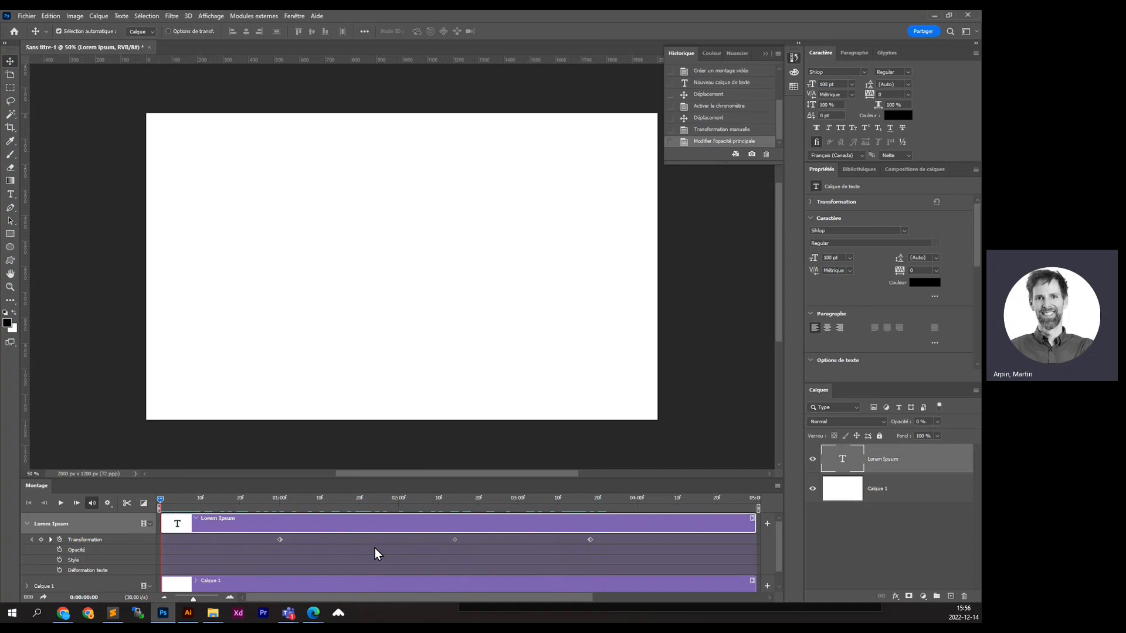
click(59, 552)
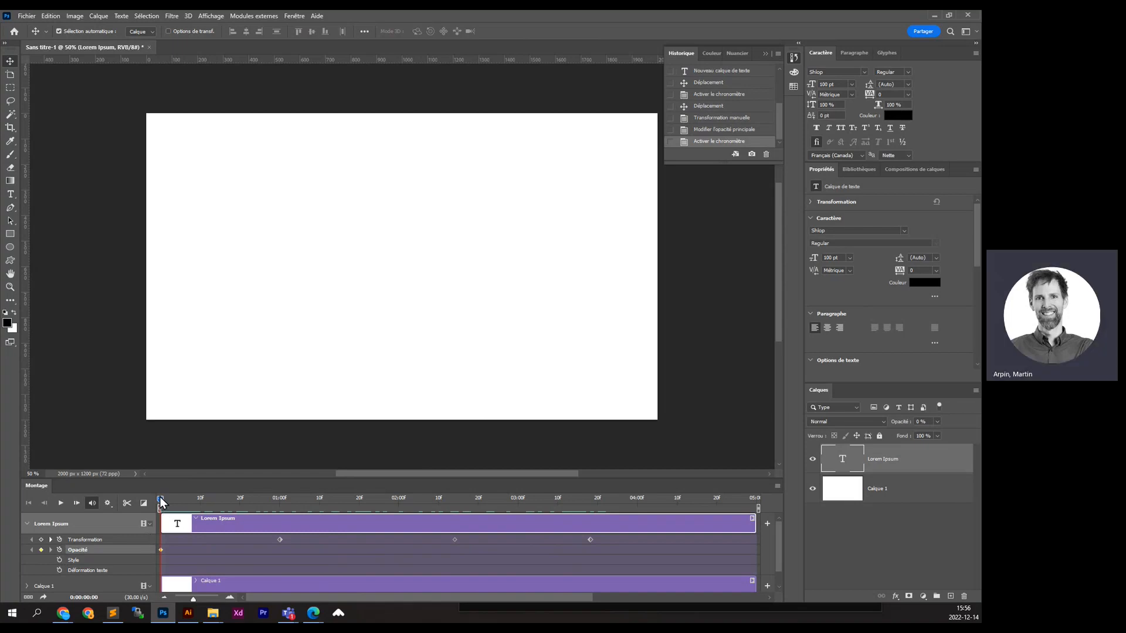
- Bring opacity back to 100% at frame 20 and scrub back to check the fade
drag(160, 499, 192, 499)
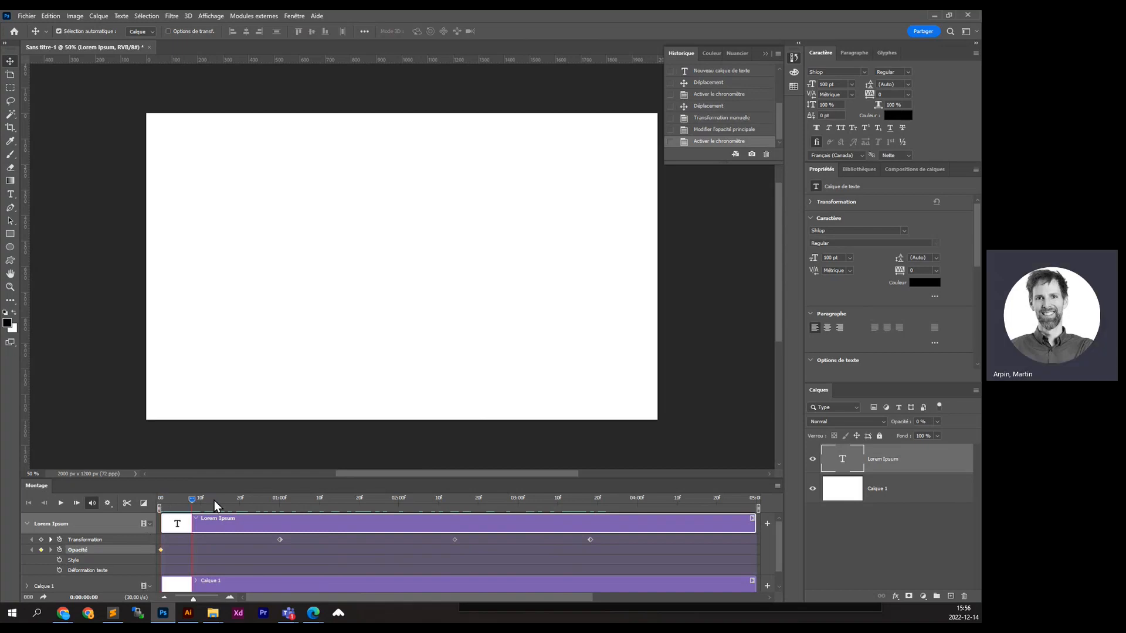
click(280, 558)
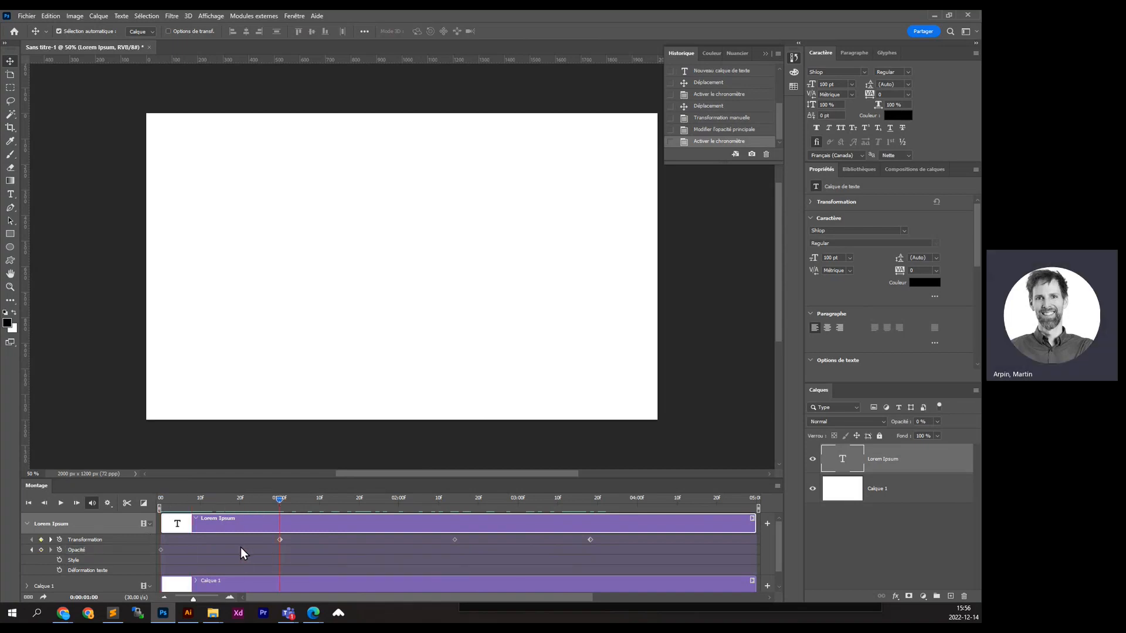
drag(278, 500, 239, 499)
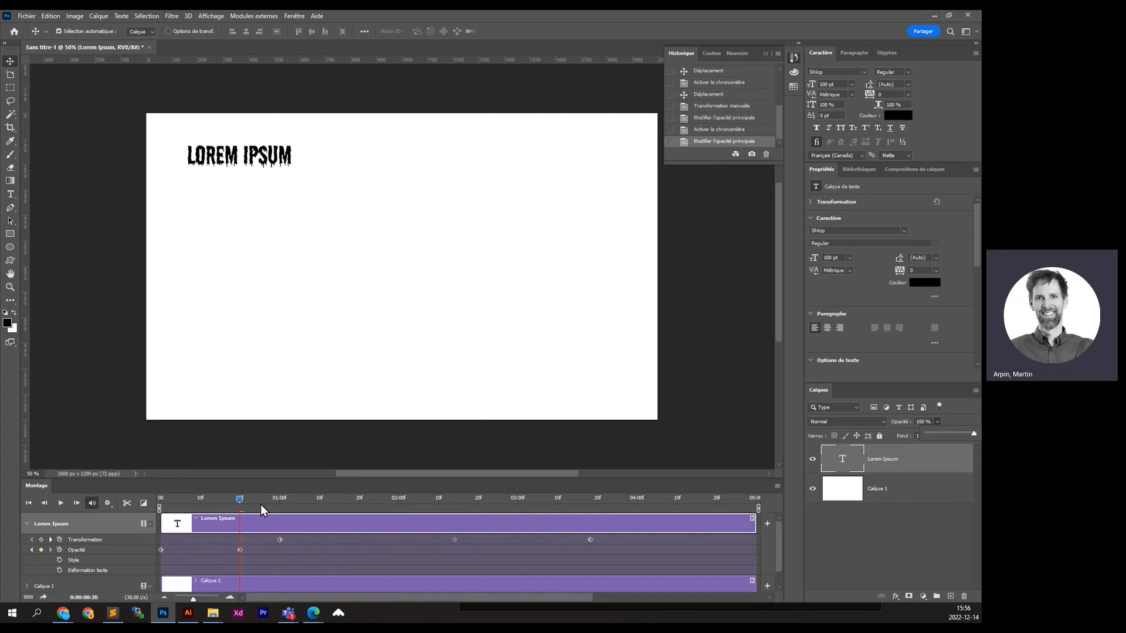
drag(240, 501, 247, 523)
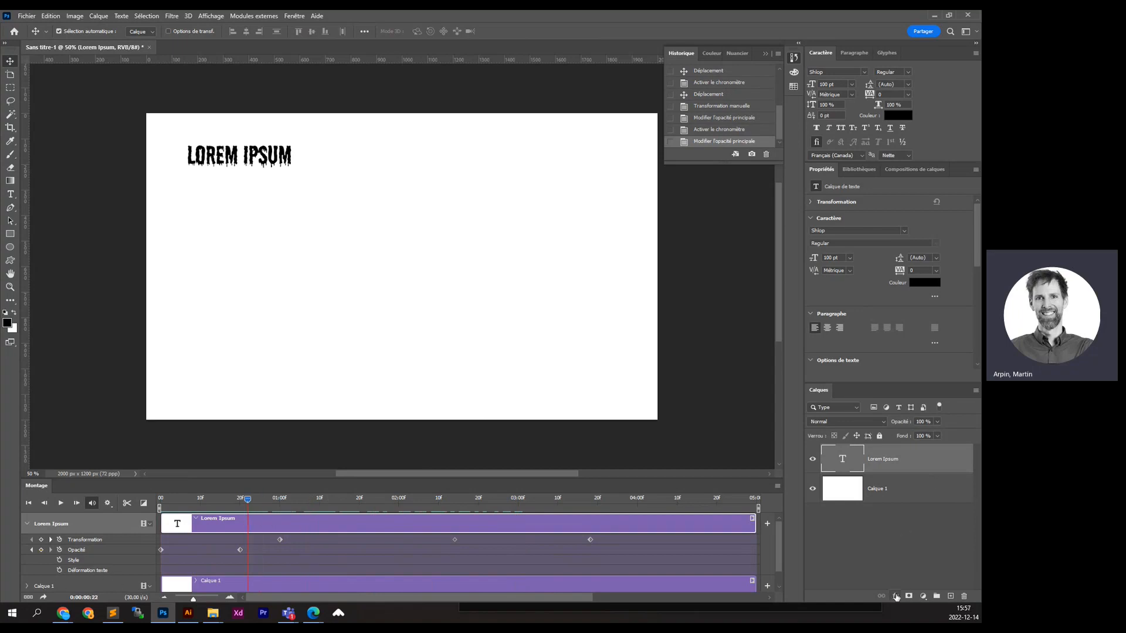
drag(247, 502, 239, 501)
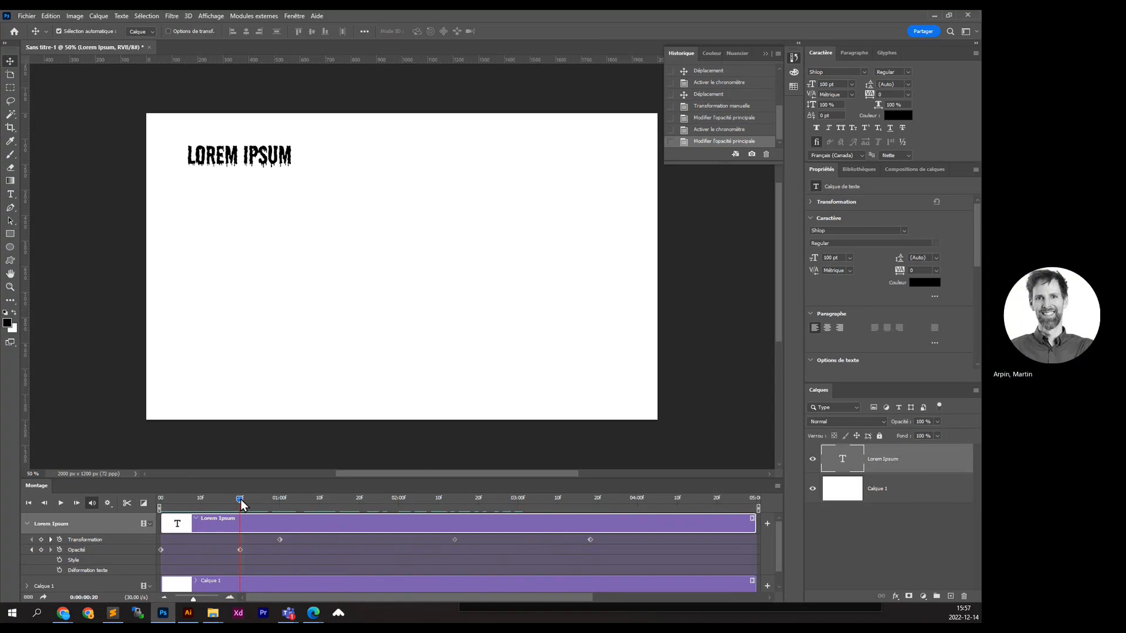
- Add a red 4 px Extérieur Contour stroke effect to the LOREM IPSUM layer
click(895, 597)
click(902, 497)
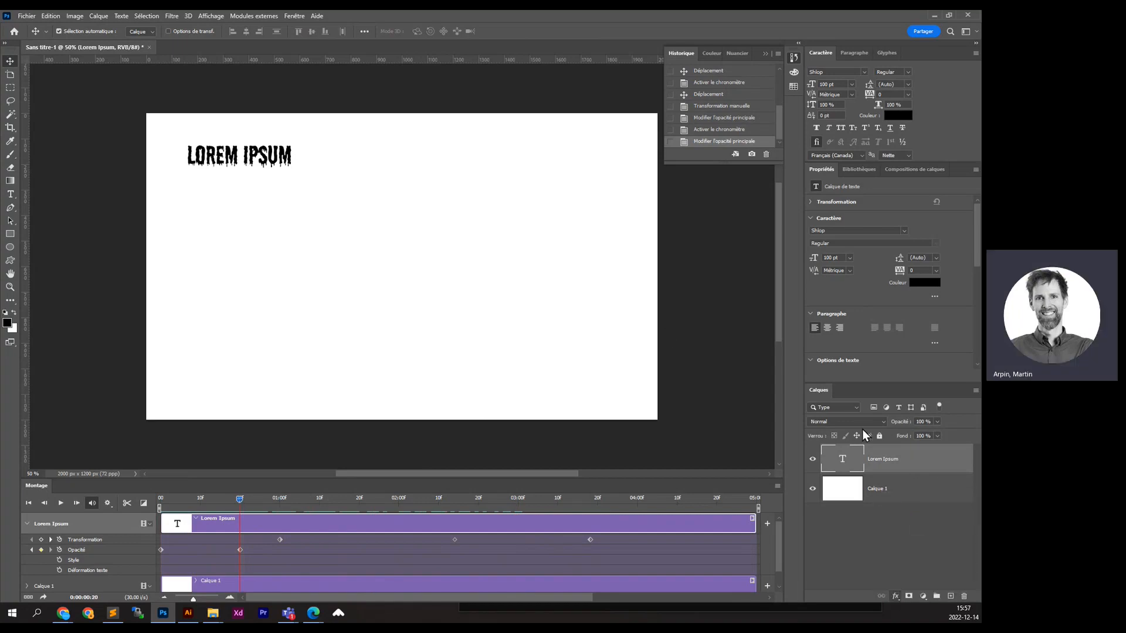
drag(368, 166, 352, 223)
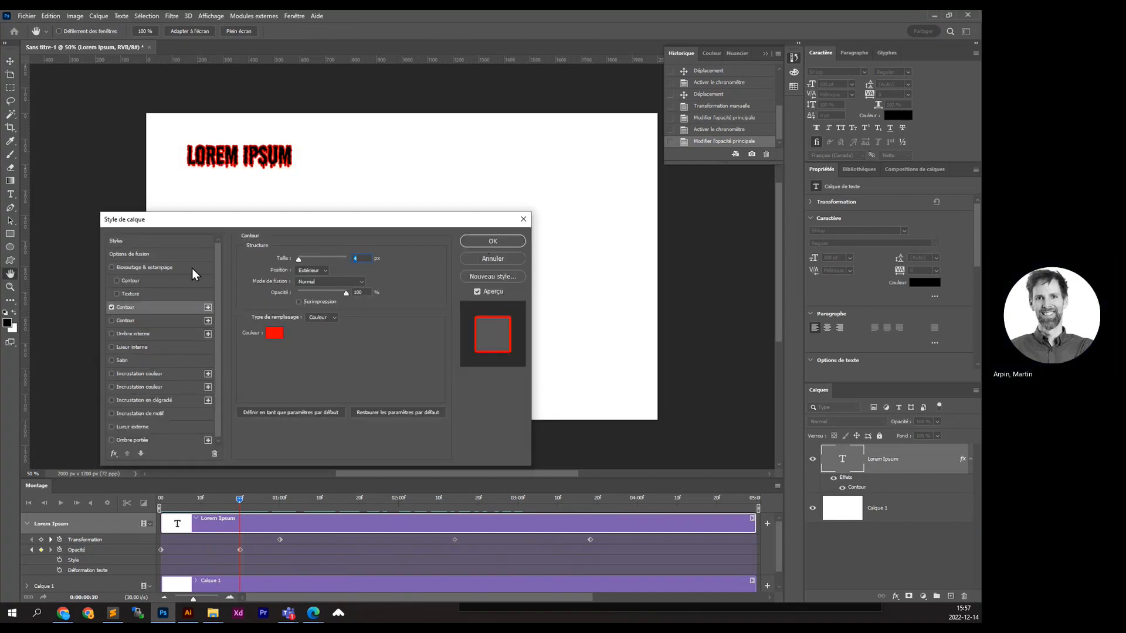
click(495, 243)
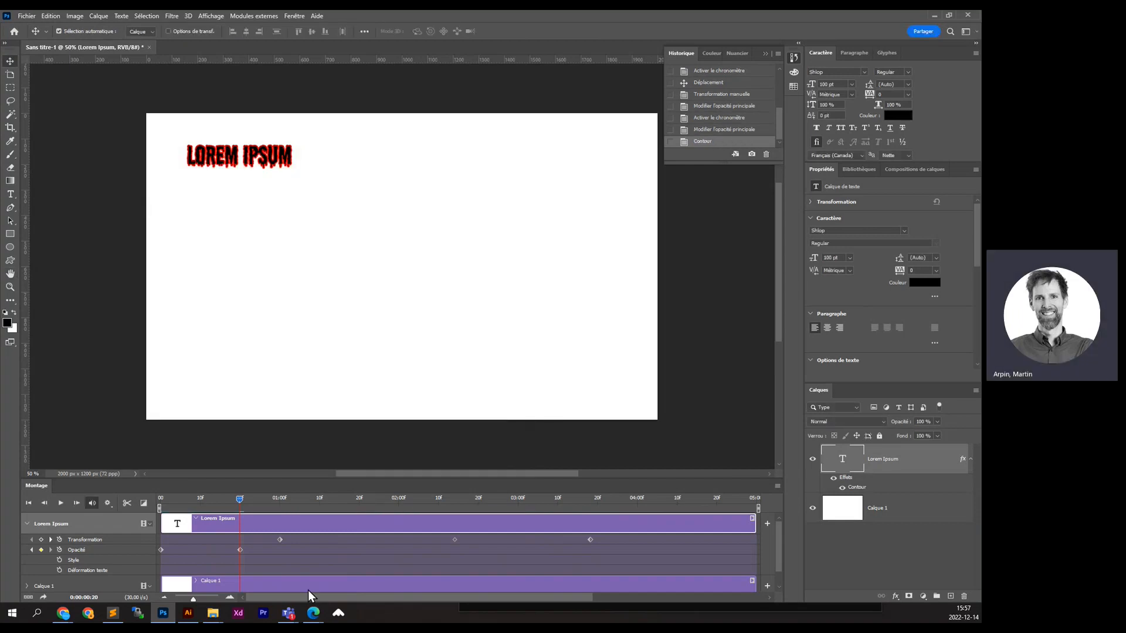
- Keyframe the layer Style with the stroke hidden at frame 0, shifting its keyframes to about 1:10
click(60, 560)
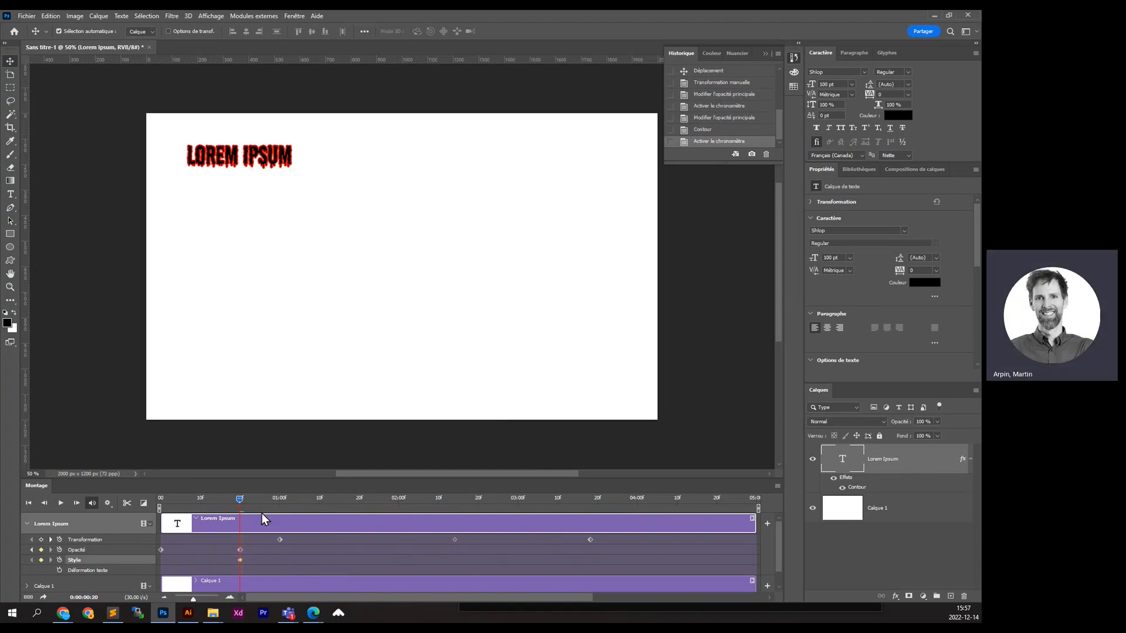
drag(241, 502, 156, 505)
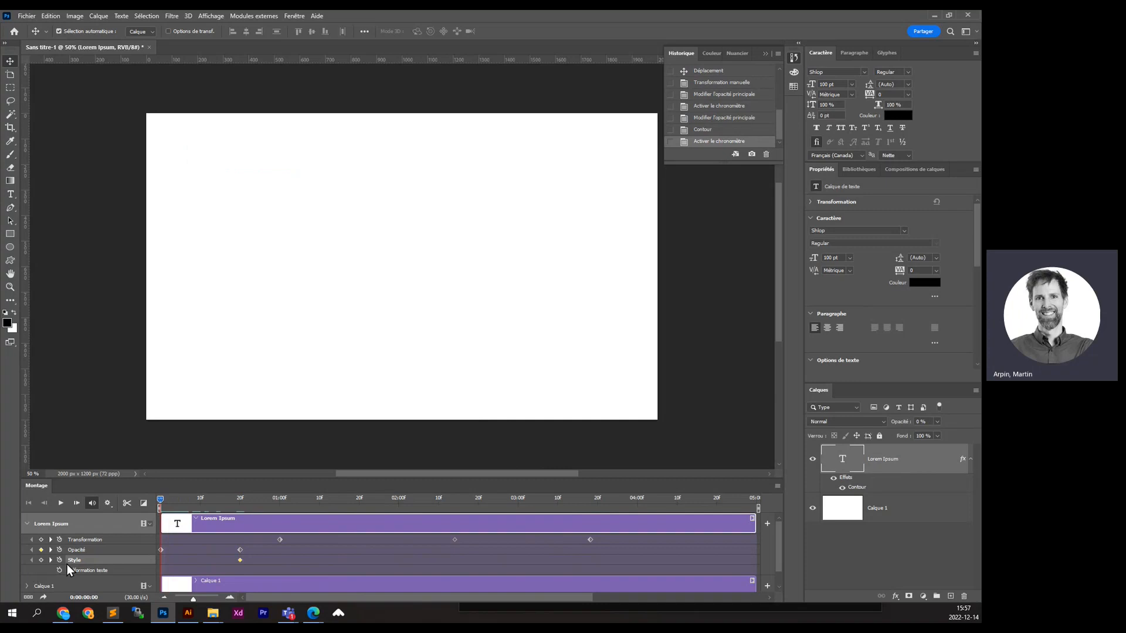
click(842, 487)
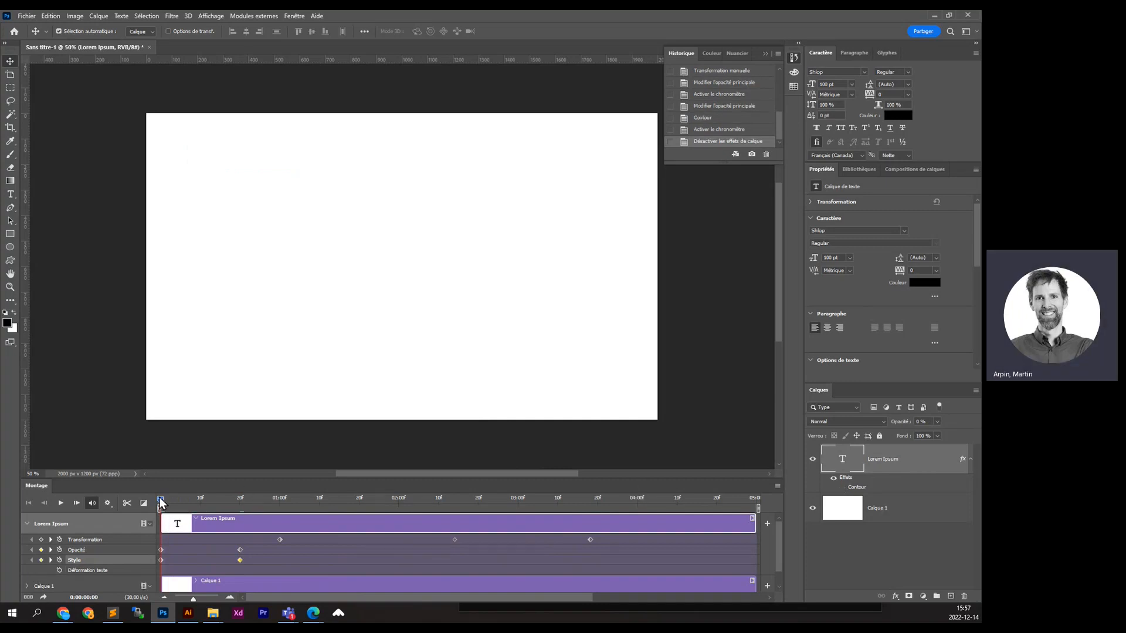
drag(160, 504, 200, 516)
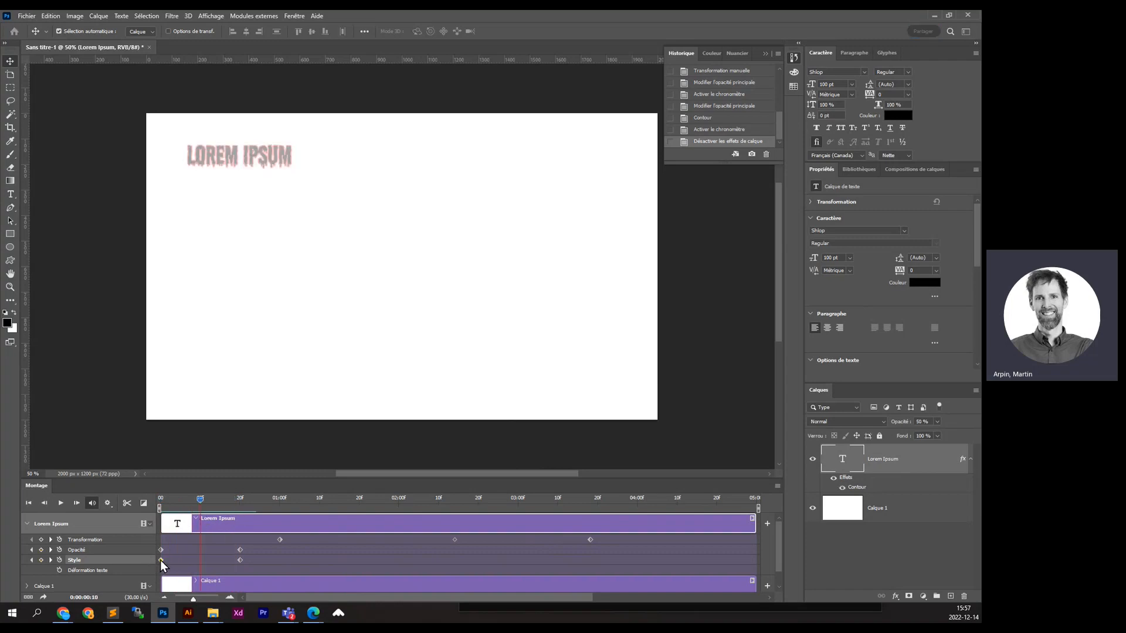
drag(161, 560, 319, 561)
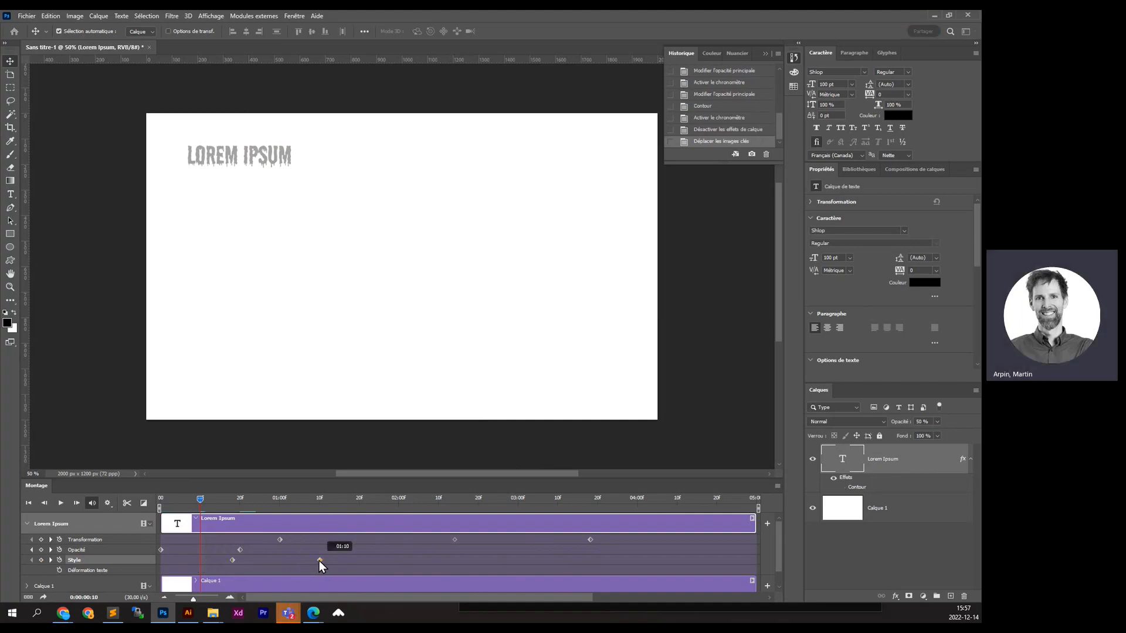
click(242, 561)
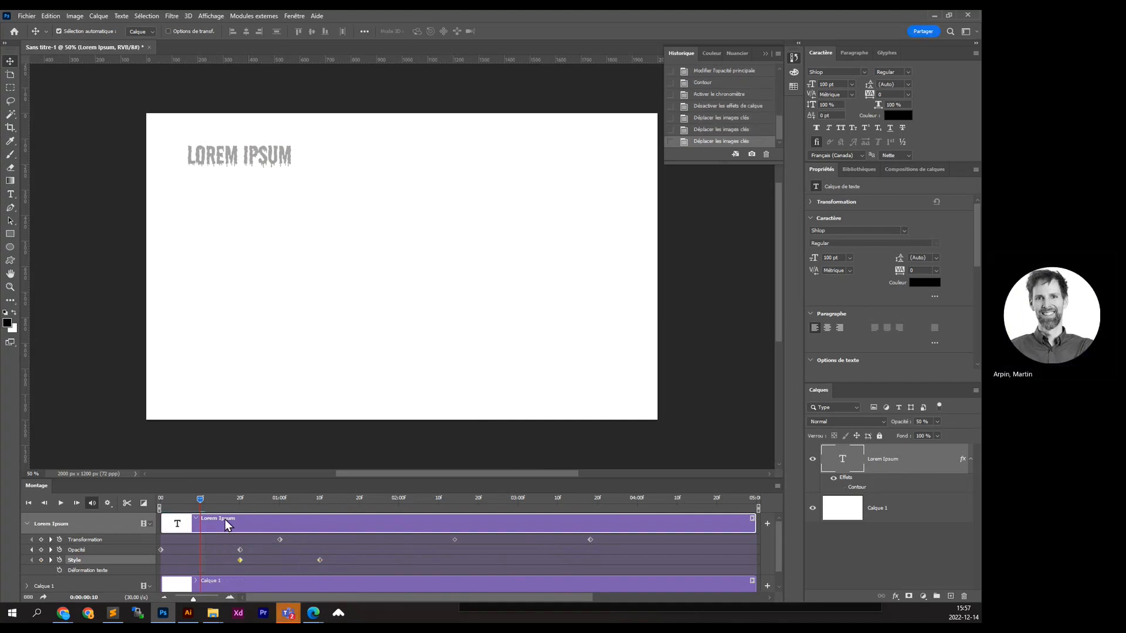
- Scrub the animation up to 1:28 to check the stroke timing, then open Save for Web
drag(200, 500, 295, 510)
drag(318, 514, 393, 505)
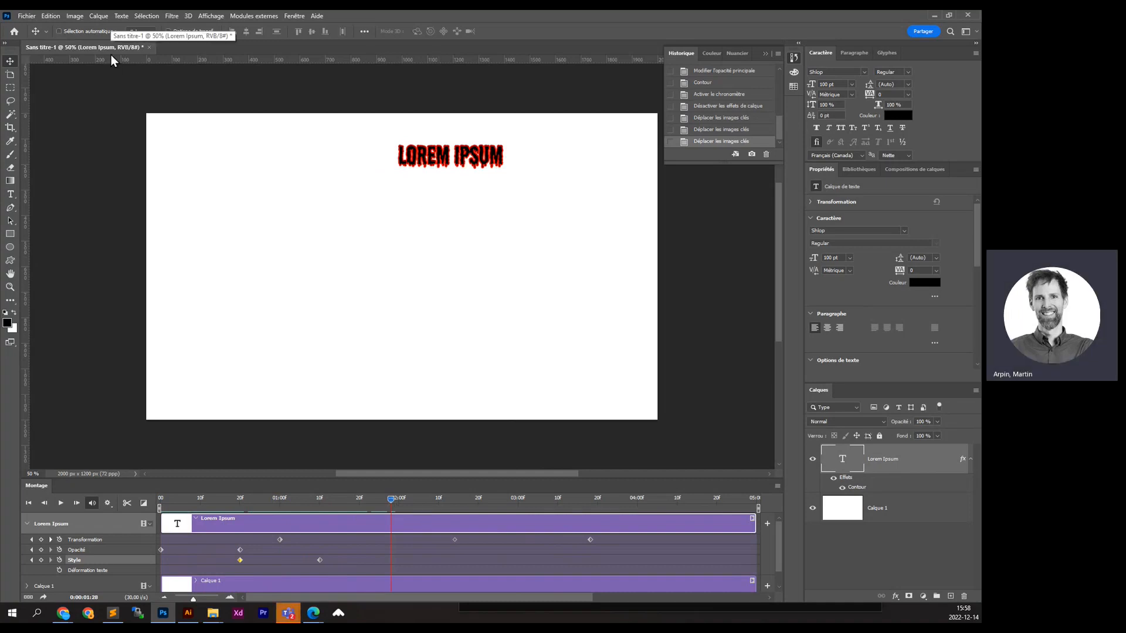
key(ctrl+alt+shift+s)
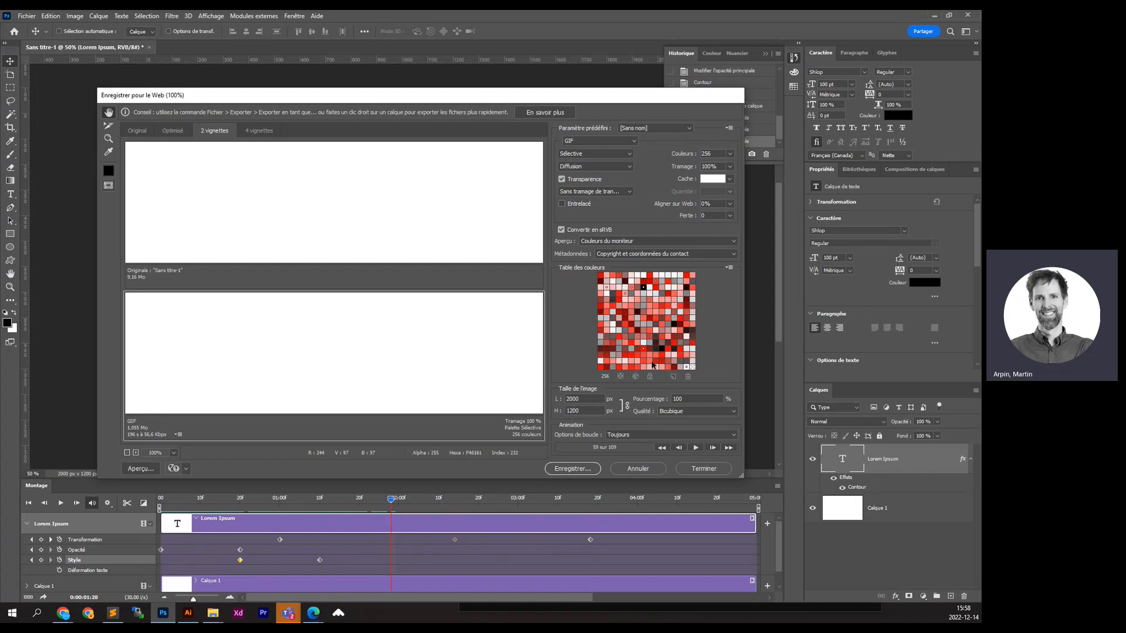
- Save the GIF over the existing animation-montage-video.gif, confirming the replacement
click(572, 468)
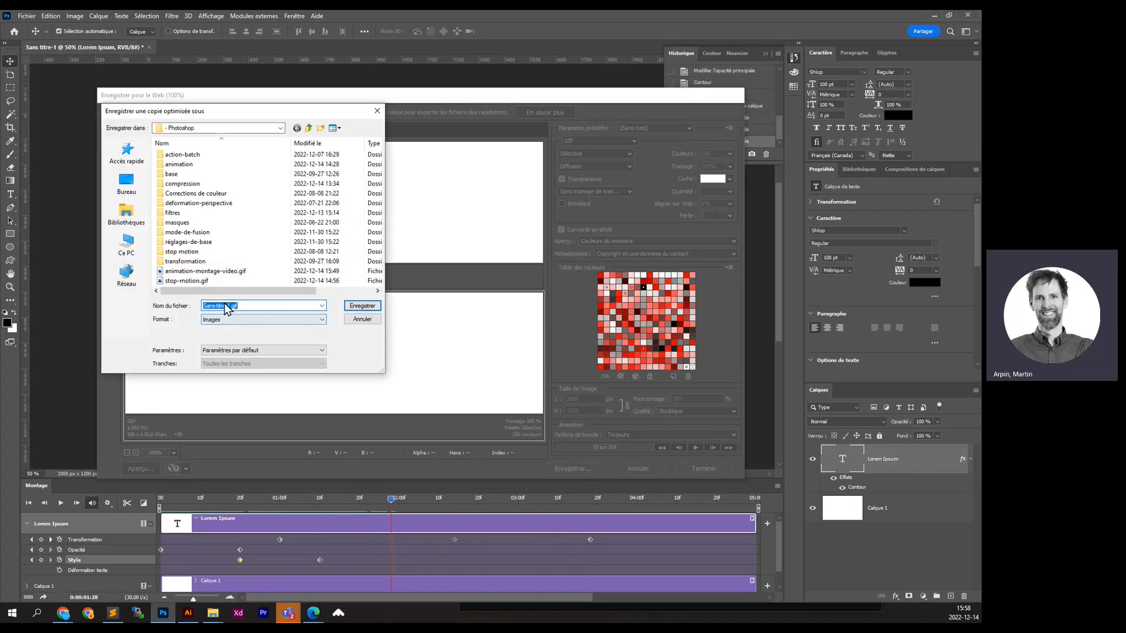
click(189, 272)
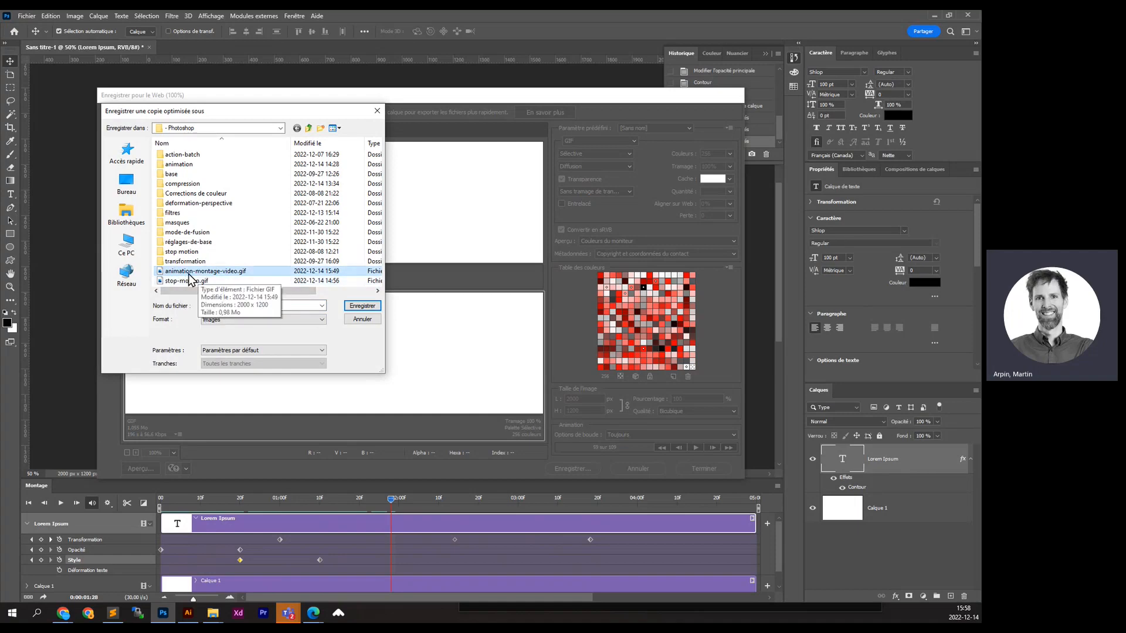
click(360, 306)
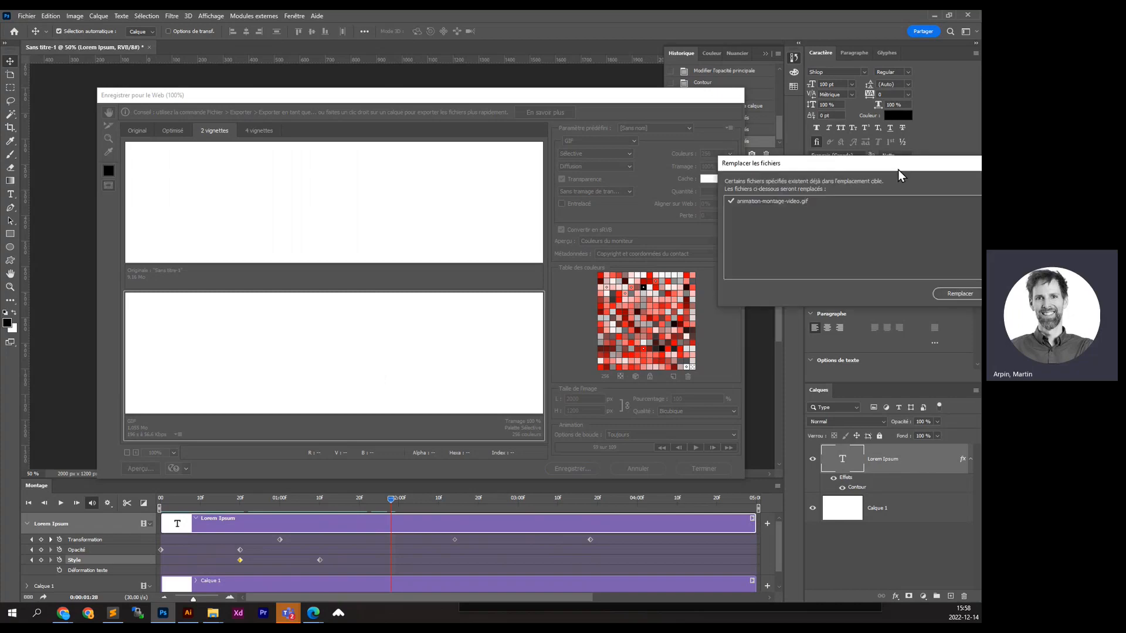
click(629, 294)
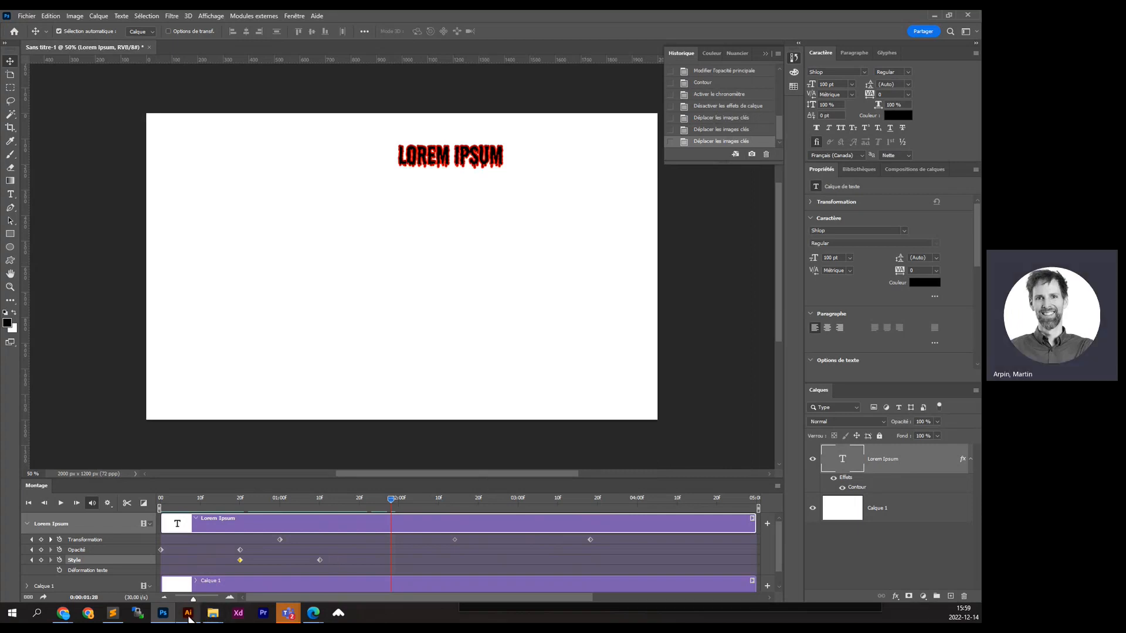
- Play animation-montage-video.gif from the Photoshop folder in Photos, then close the viewer
mouse_move(213, 613)
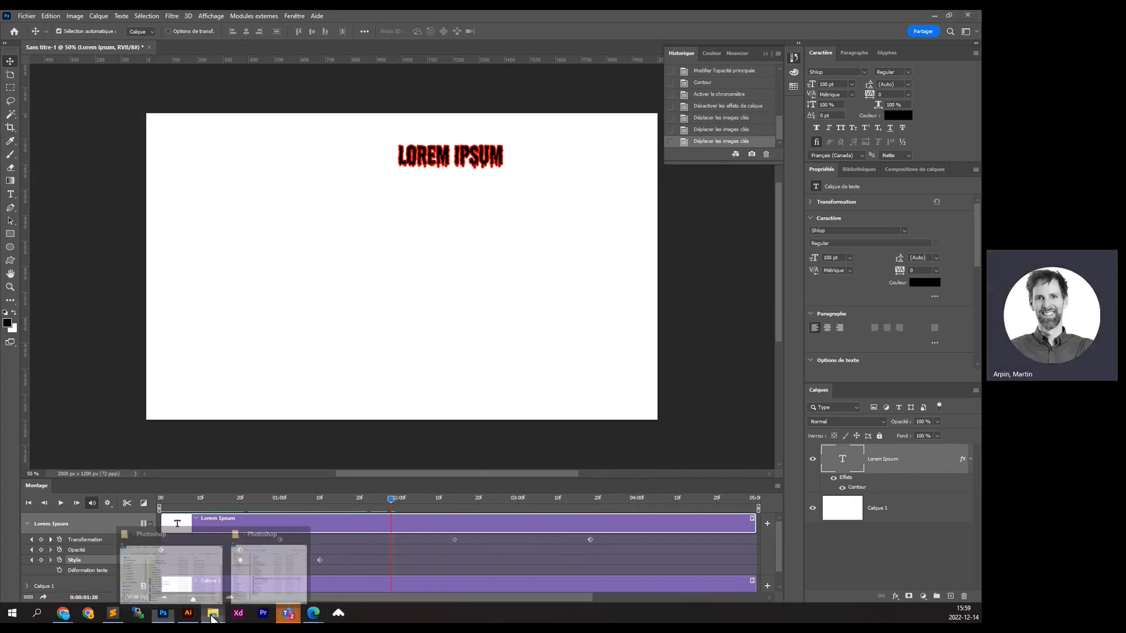
click(271, 576)
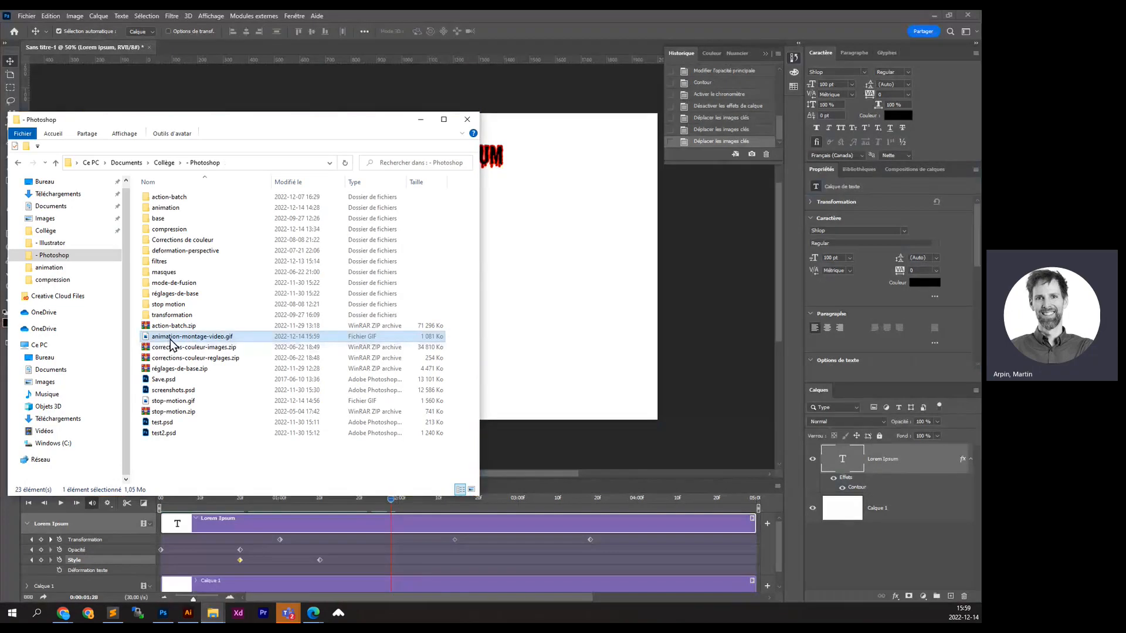
click(168, 345)
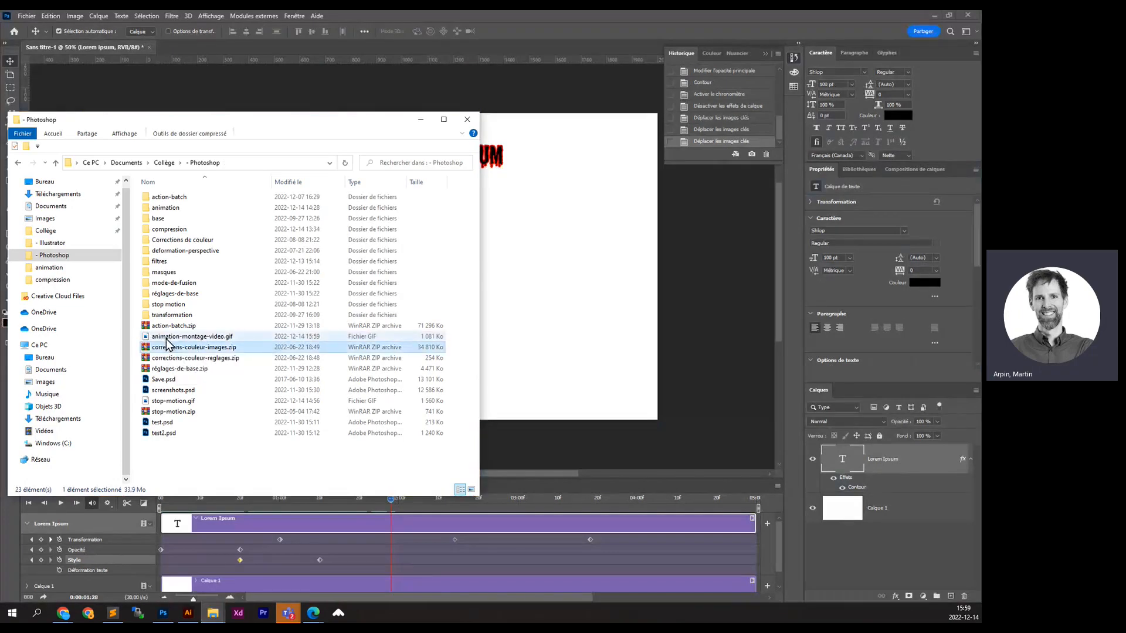
double_click(172, 337)
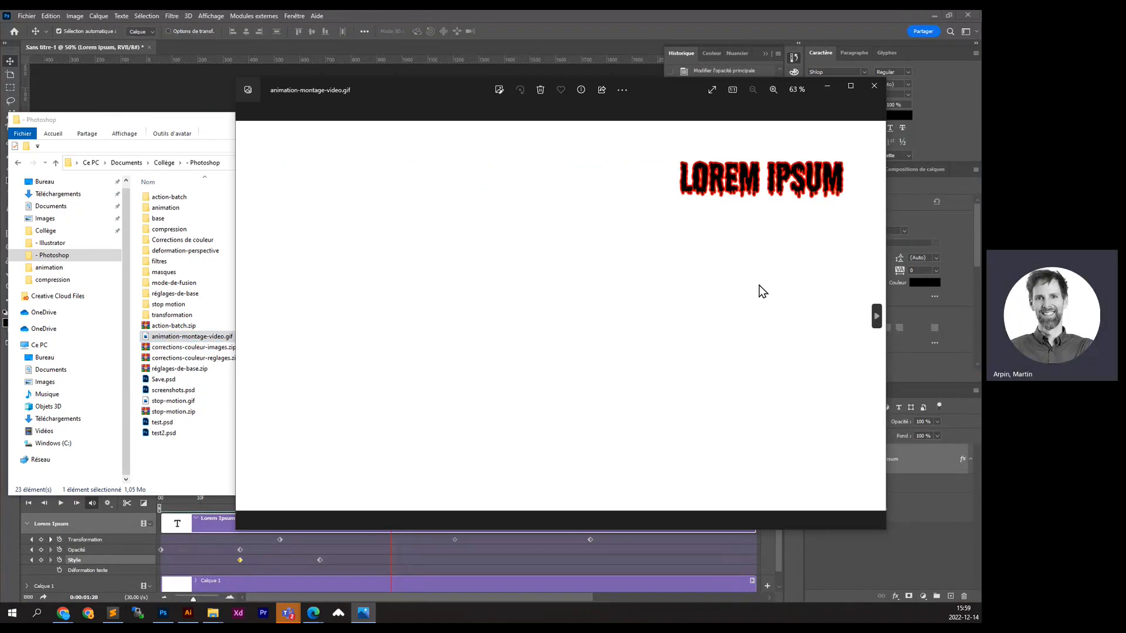
click(874, 87)
mouse_move(63, 613)
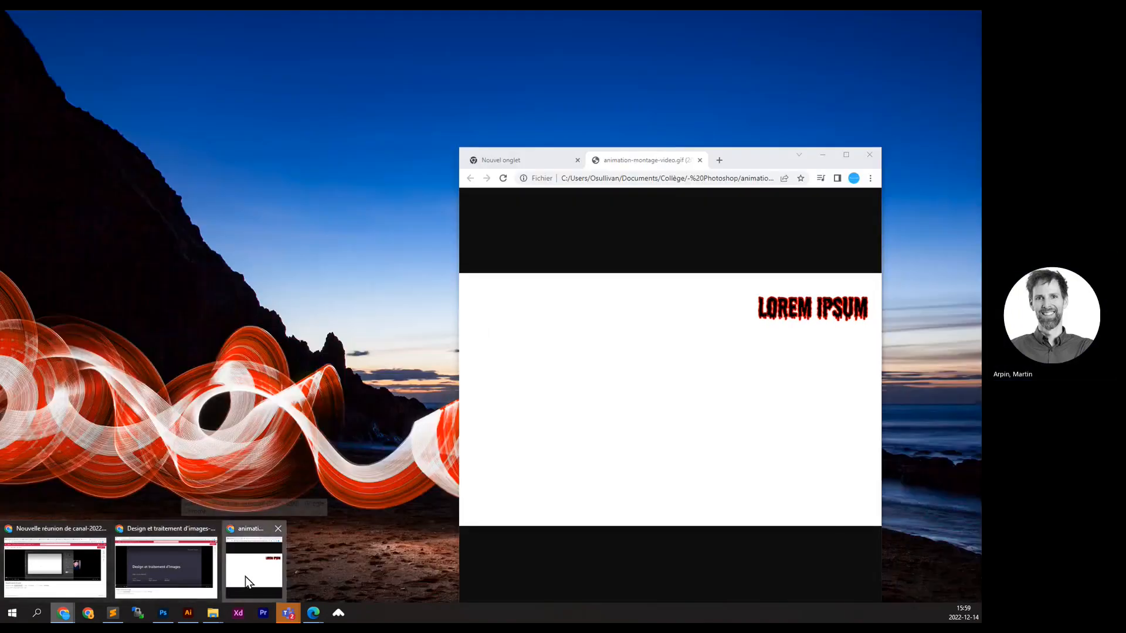
- Clear the old Chrome tabs and drop animation-montage-video.gif into Chrome to play the animation
click(245, 576)
key(ctrl+t)
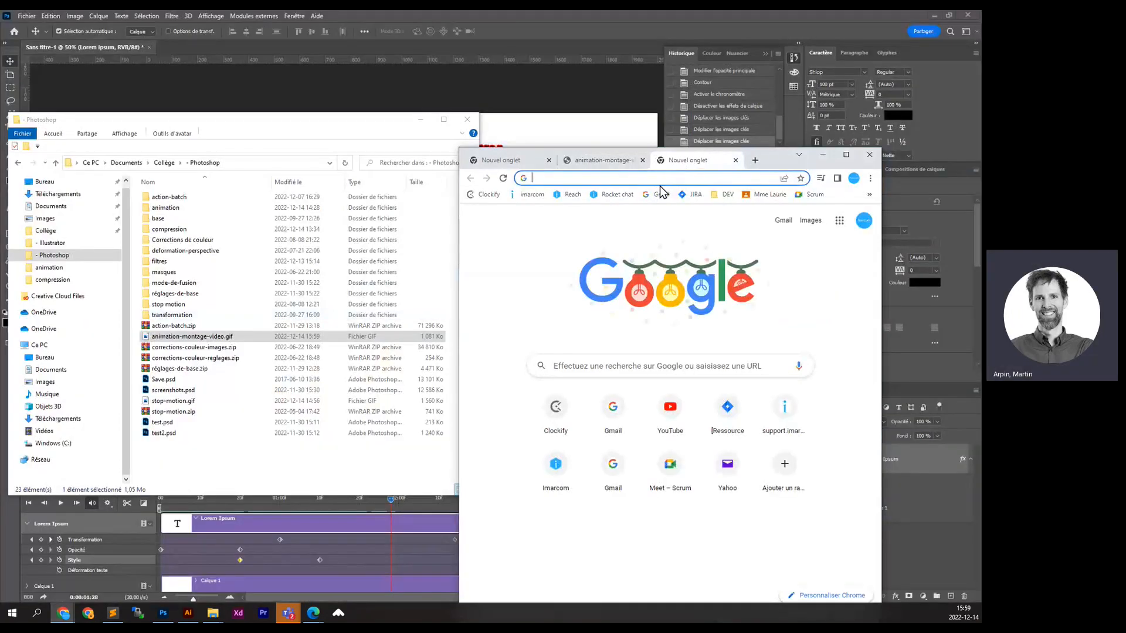
click(643, 160)
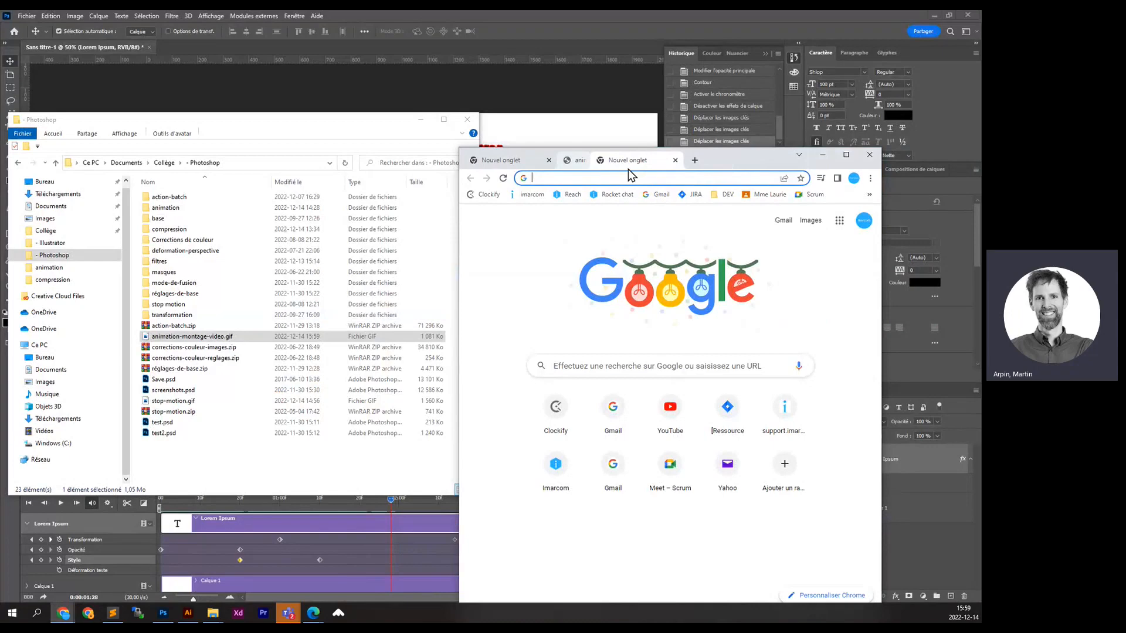
click(550, 161)
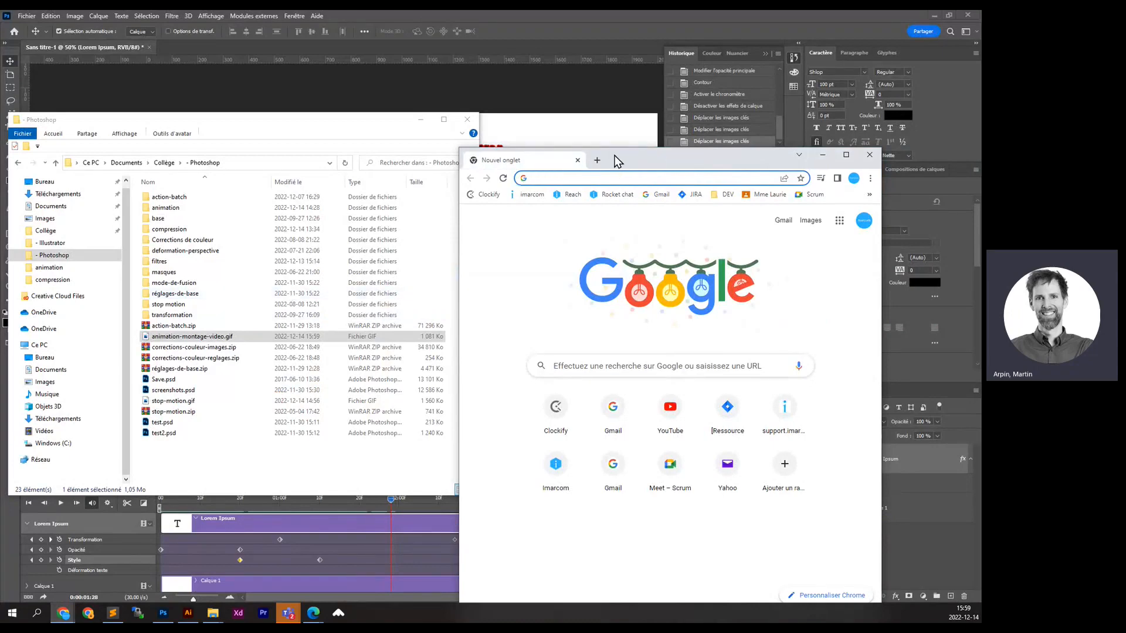
drag(618, 161, 630, 139)
drag(187, 337, 628, 507)
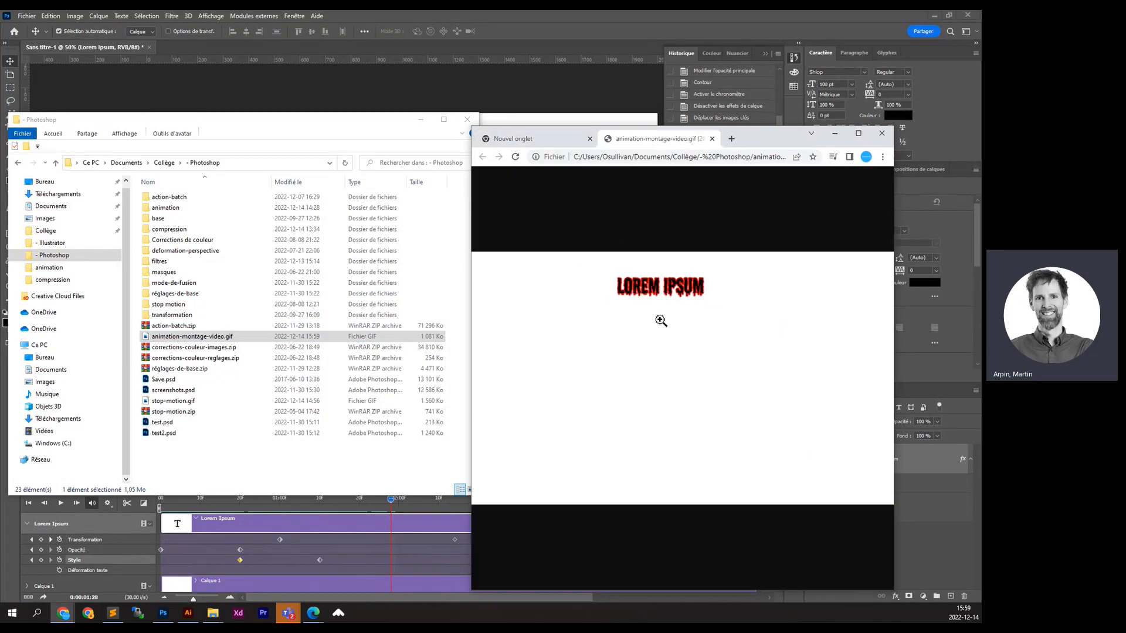